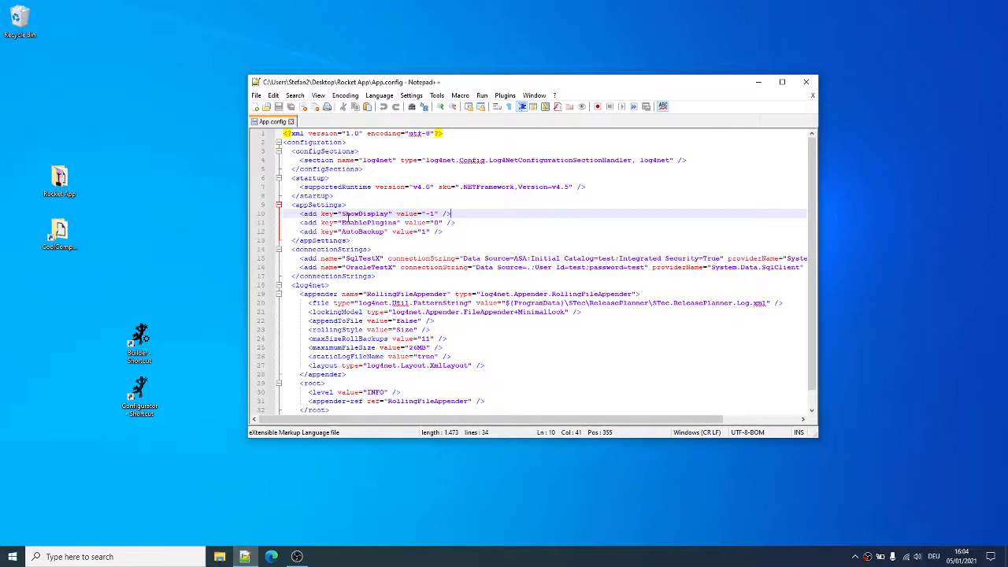
Review the ShowDisplay, EnablePlugins and AutoBackup entries under appSettings in App.config, and close the editor
{"action": "left_click_drag", "start_coordinate": [306, 216], "coordinate": [454, 227]}
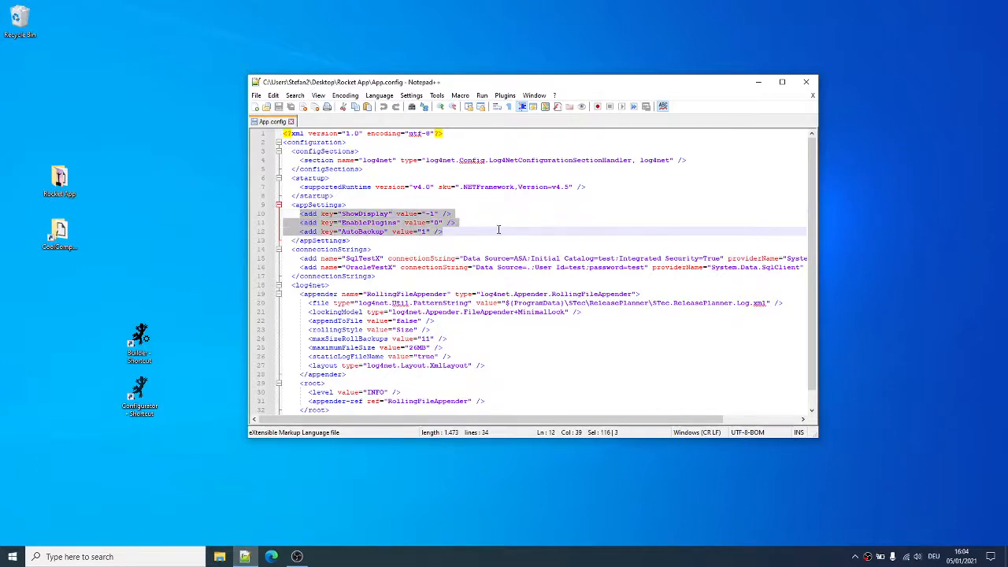
{"action": "left_click", "coordinate": [498, 229]}
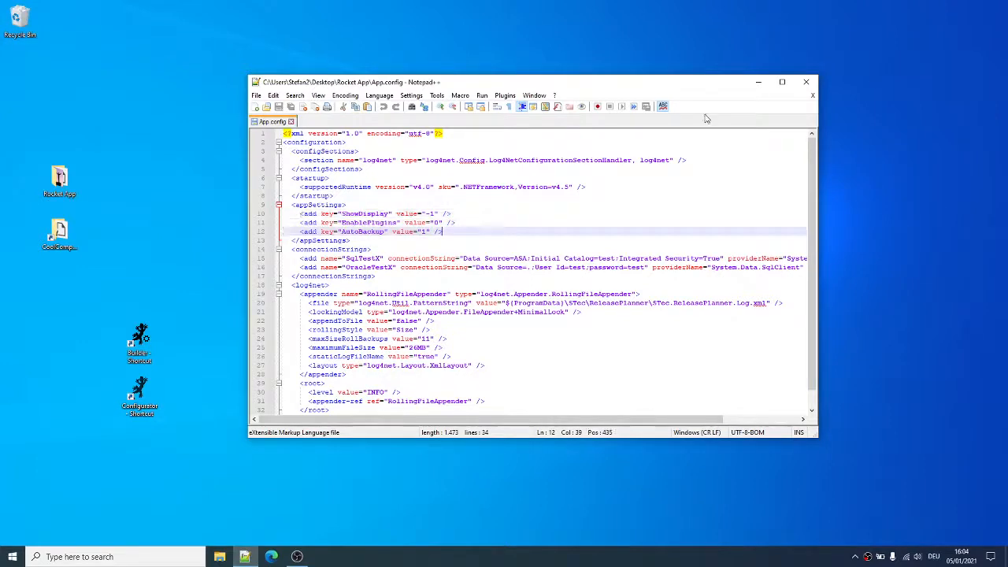
{"action": "left_click", "coordinate": [807, 83]}
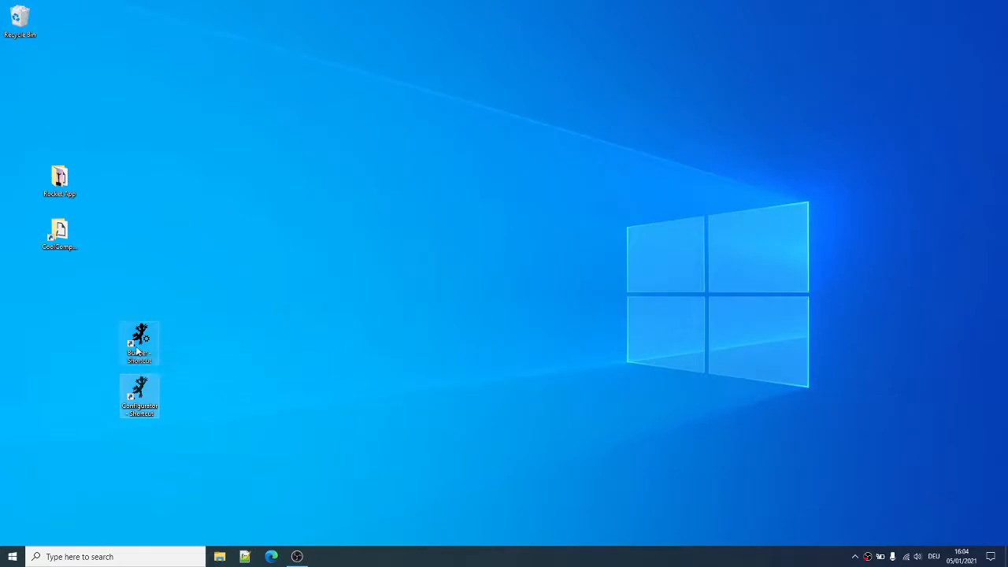
Open GeCo Configuration Builder from its desktop shortcut and start a new project
{"action": "left_click", "coordinate": [138, 348]}
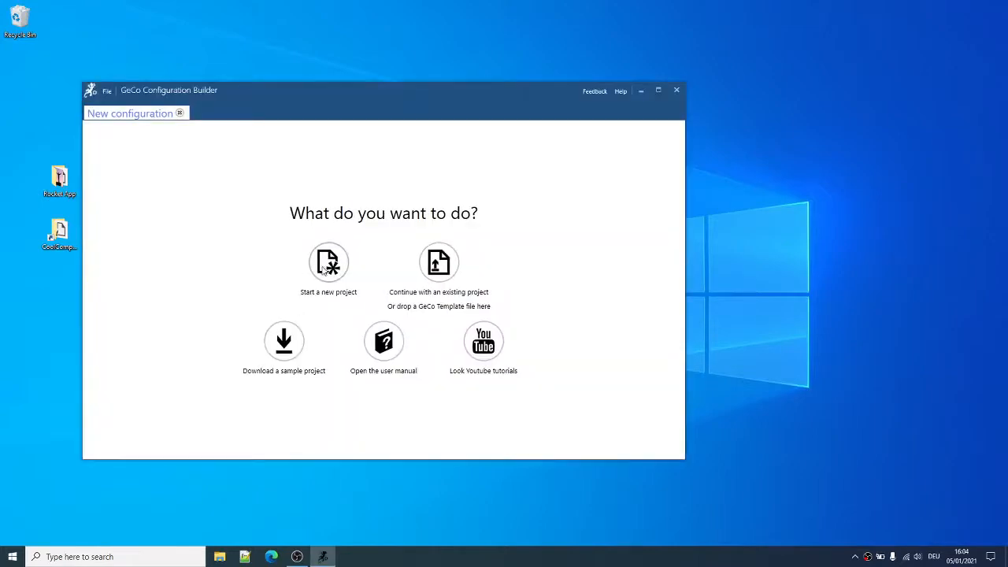
{"action": "left_click", "coordinate": [329, 264]}
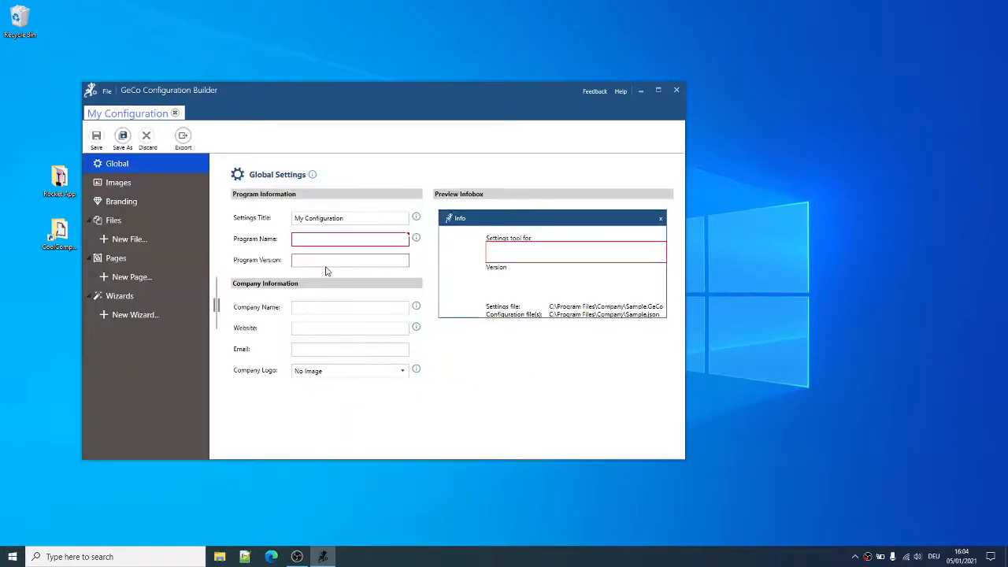
{"action": "left_click_drag", "start_coordinate": [351, 108], "coordinate": [421, 109]}
Fill in the program information with settings title RocketApp Configuration, program name RocketApp and program version 14.5
{"action": "left_click_drag", "start_coordinate": [375, 221], "coordinate": [354, 226]}
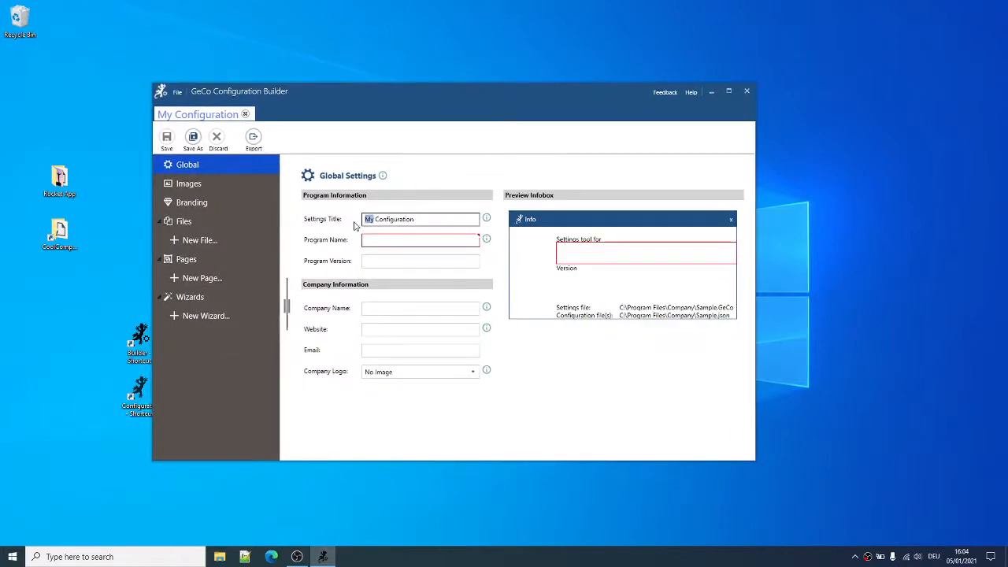
{"action": "type", "text": "RocketApp"}
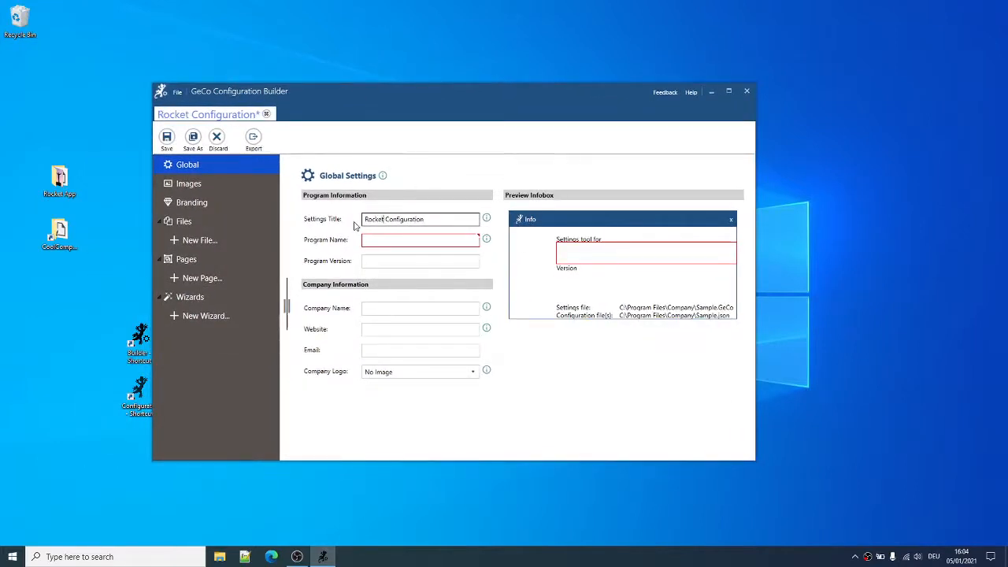
{"action": "key", "text": "ctrl+shift+Left"}
{"action": "key", "text": "ctrl+c"}
{"action": "key", "text": "Tab"}
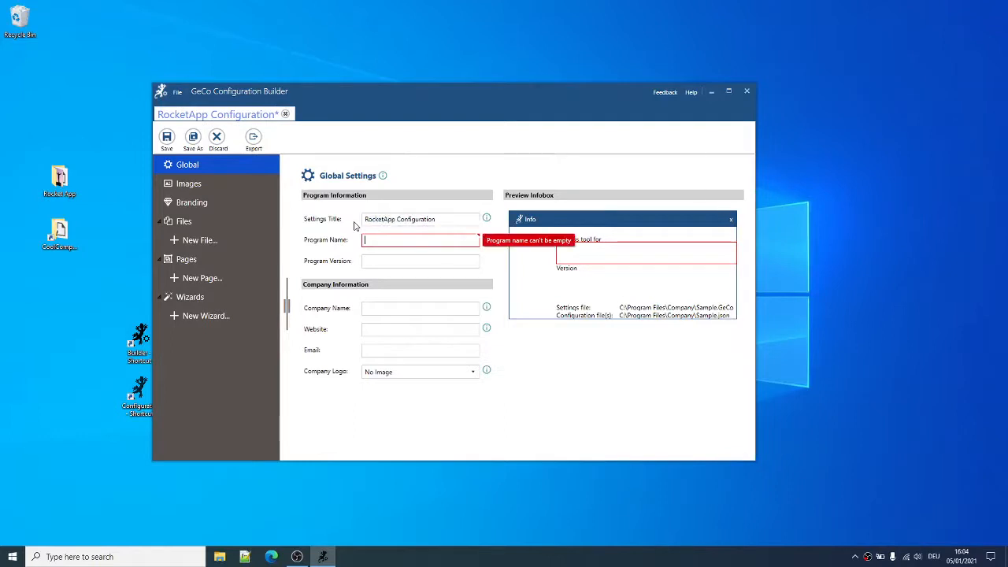
{"action": "key", "text": "ctrl+v"}
{"action": "key", "text": "Tab"}
{"action": "type", "text": "14"}
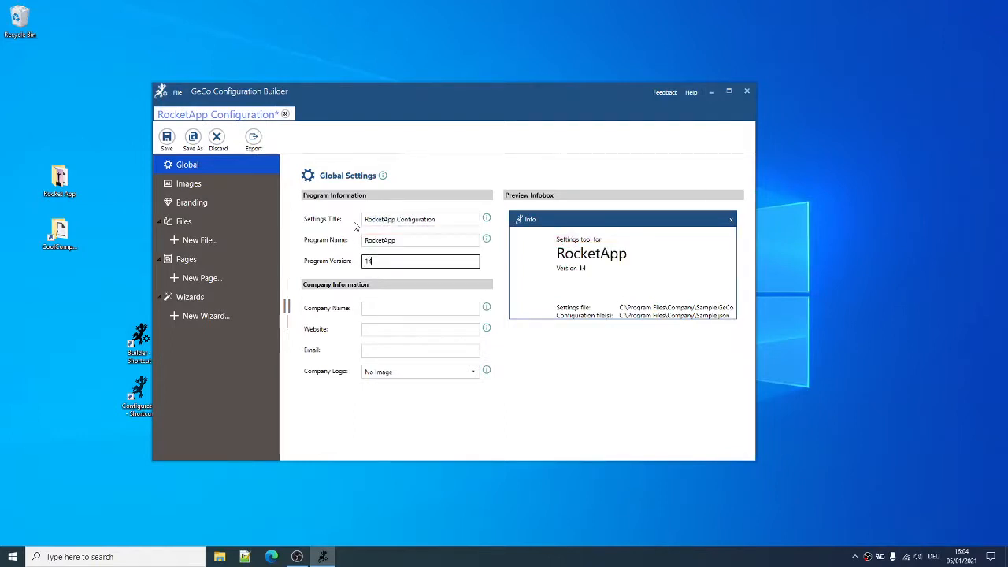
Enter Cool Company as the company name in the global settings
{"action": "left_click", "coordinate": [373, 309]}
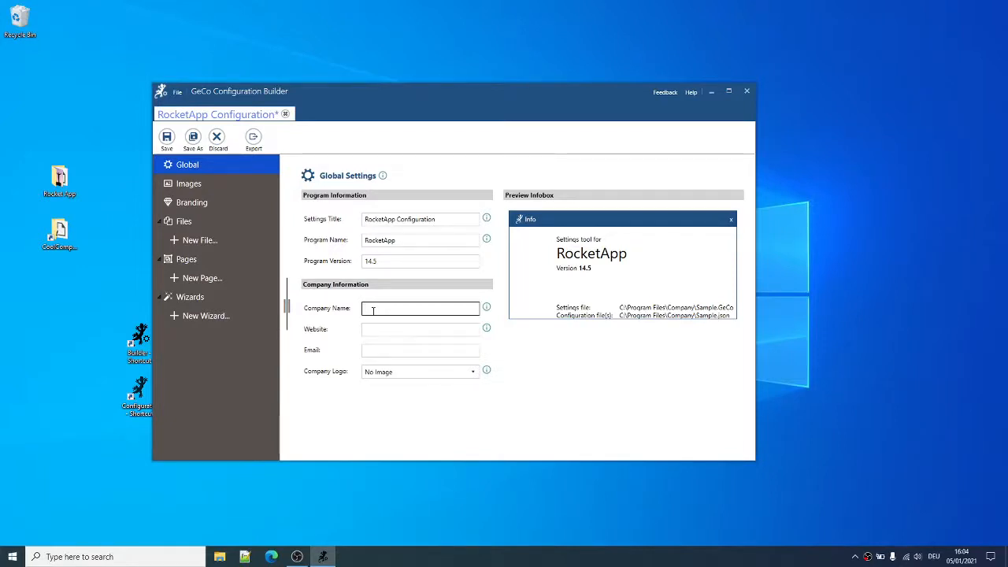
{"action": "type", "text": "Company"}
{"action": "left_click", "coordinate": [364, 308]}
{"action": "type", "text": "Cool"}
{"action": "key", "text": "ctrl+a"}
{"action": "key", "text": "ctrl+c"}
{"action": "key", "text": "Tab"}
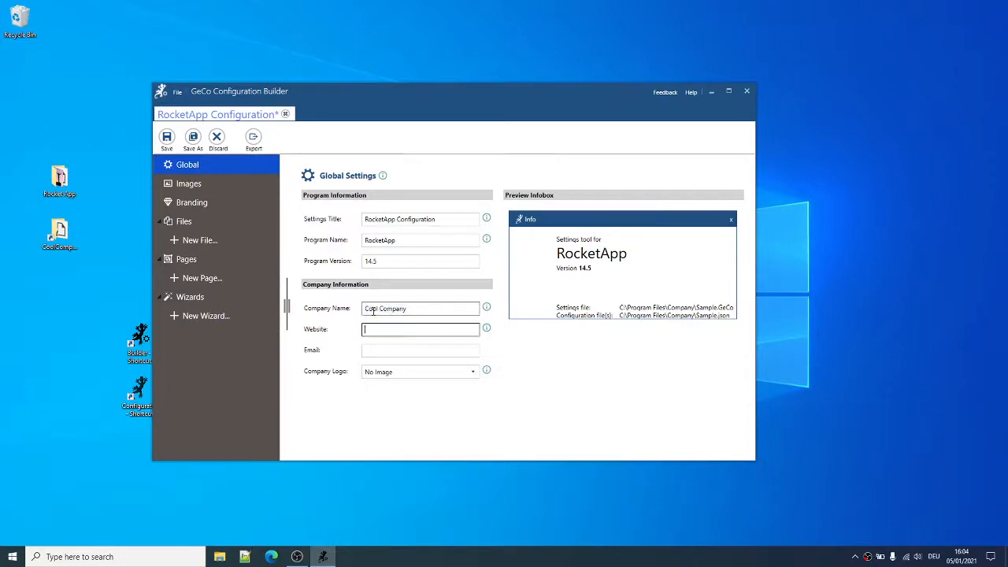
{"action": "key", "text": "ctrl+v"}
{"action": "type", "text": "www"}
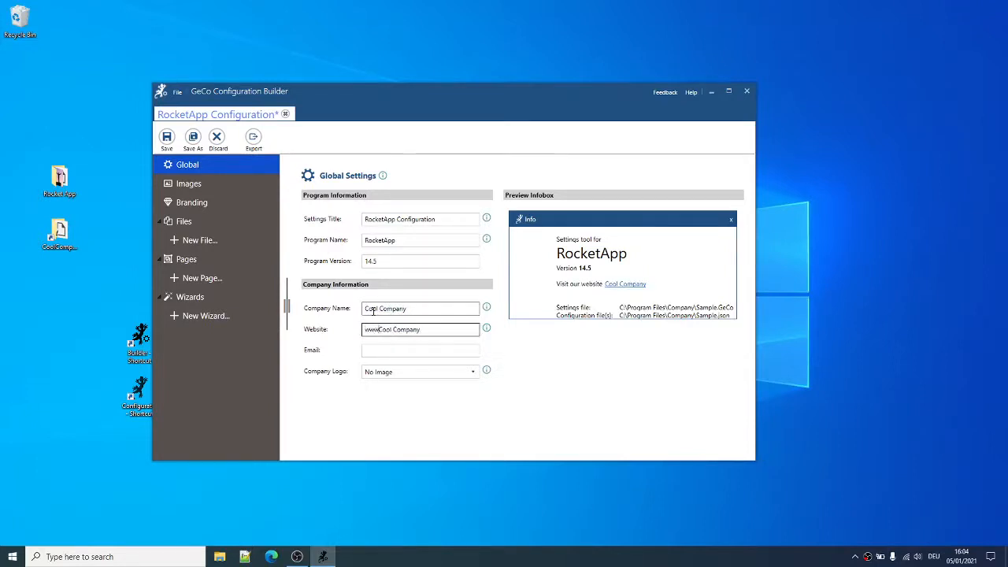
{"action": "type", "text": "."}
{"action": "key", "text": "BackSpace"}
{"action": "key", "text": "End"}
{"action": "type", "text": ".com"}
Fill in the company's support e-mail address, reusing the domain from the website entry
{"action": "key", "text": "ctrl+a"}
{"action": "key", "text": "ctrl+c"}
{"action": "key", "text": "Tab"}
{"action": "key", "text": "ctrl+v"}
{"action": "key", "text": "Home"}
{"action": "key", "text": "Delete"}
{"action": "key", "text": "Delete"}
{"action": "key", "text": "Delete"}
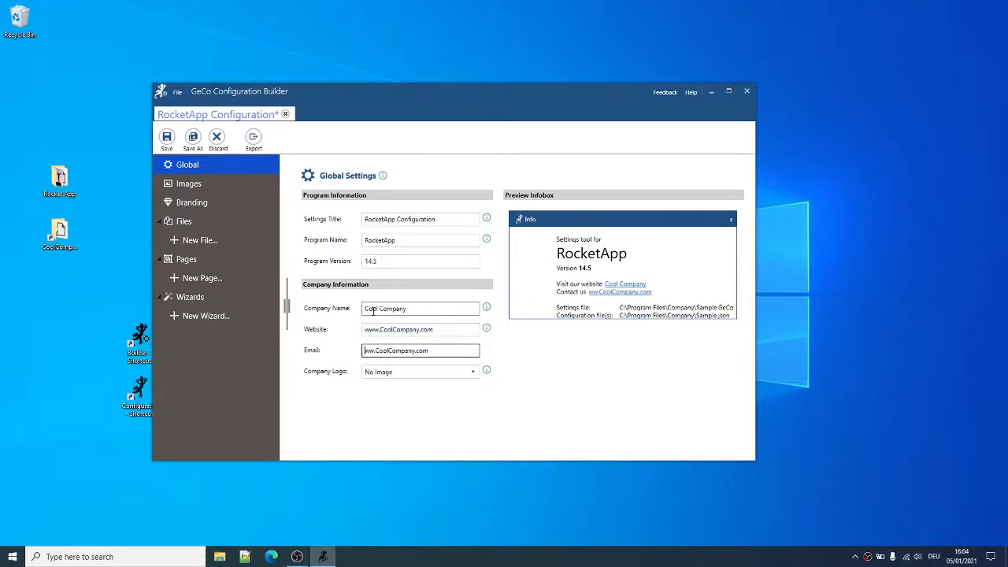
{"action": "key", "text": "Delete"}
{"action": "type", "text": "support@"}
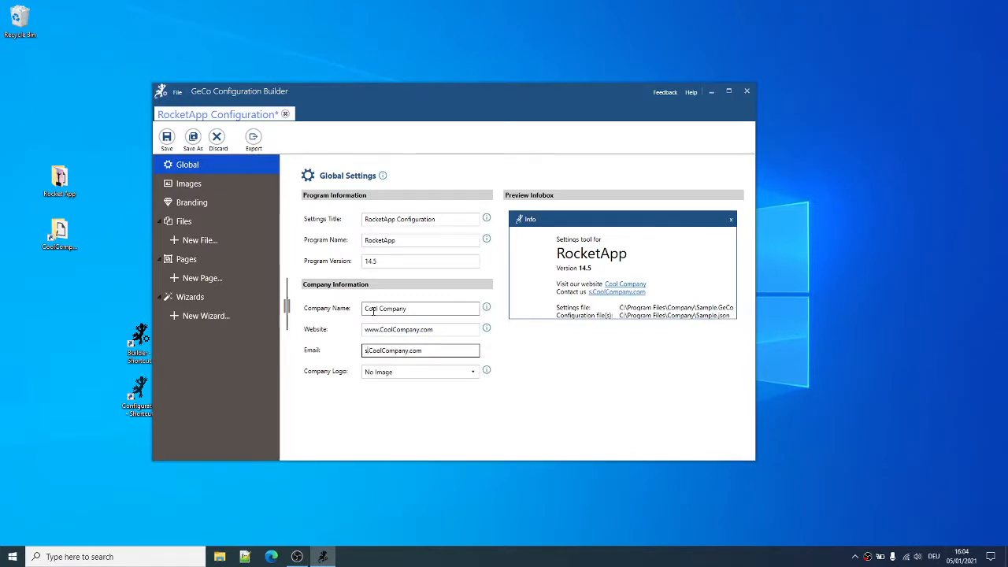
{"action": "key", "text": "Delete"}
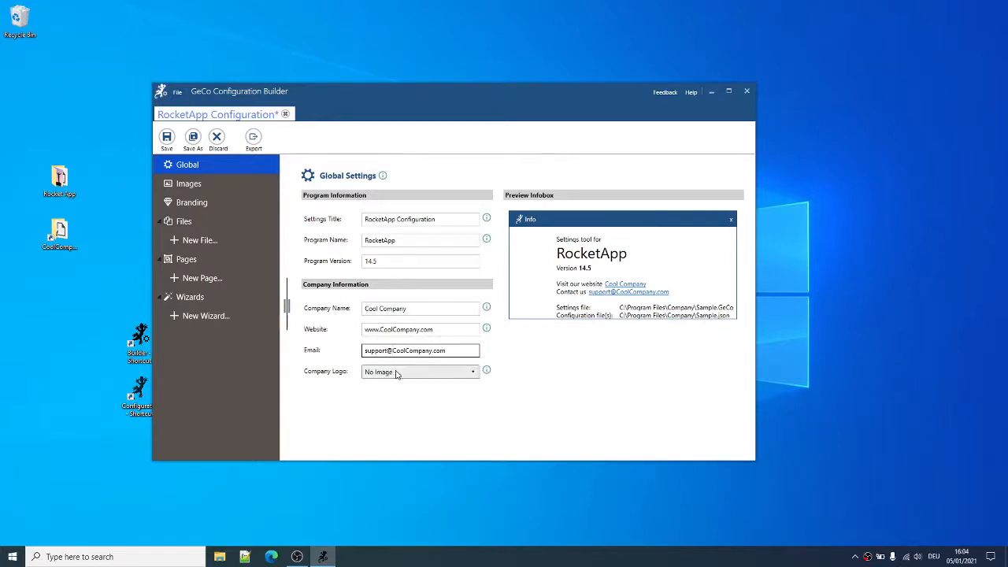
Add the Rocket PNG file from the Rocket App folder to the project's images
{"action": "left_click", "coordinate": [222, 182]}
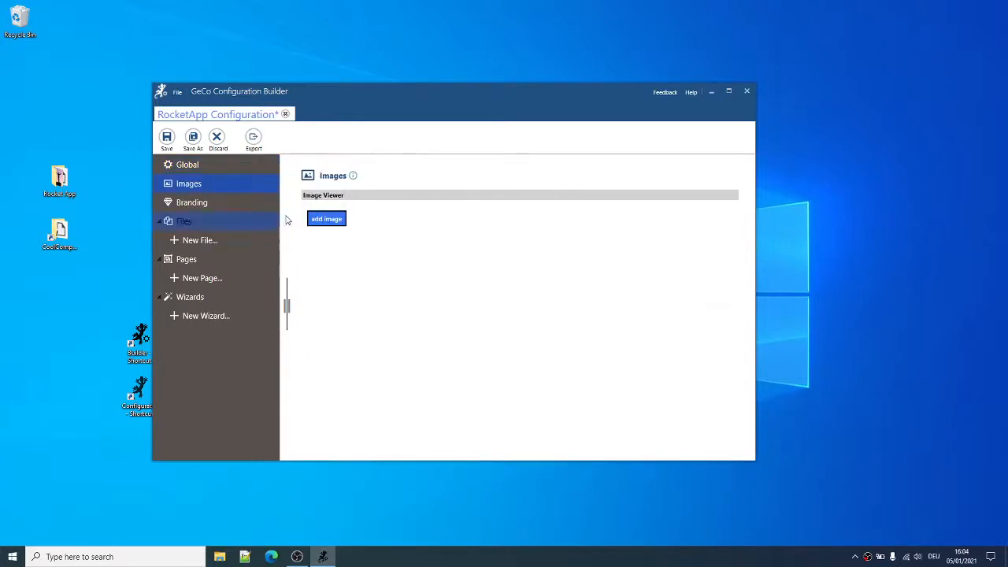
{"action": "left_click", "coordinate": [322, 219]}
{"action": "left_click", "coordinate": [552, 333]}
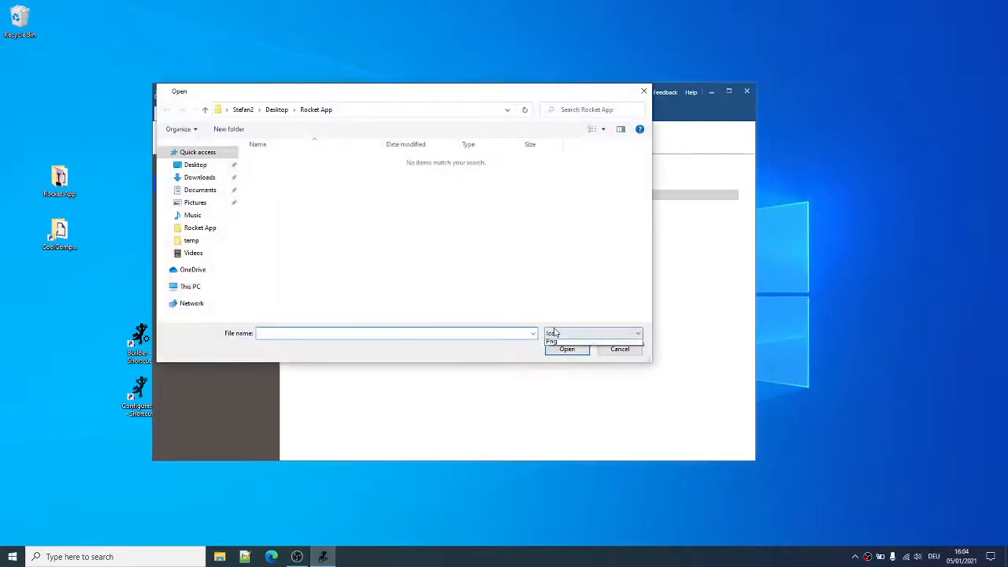
{"action": "left_click", "coordinate": [561, 368]}
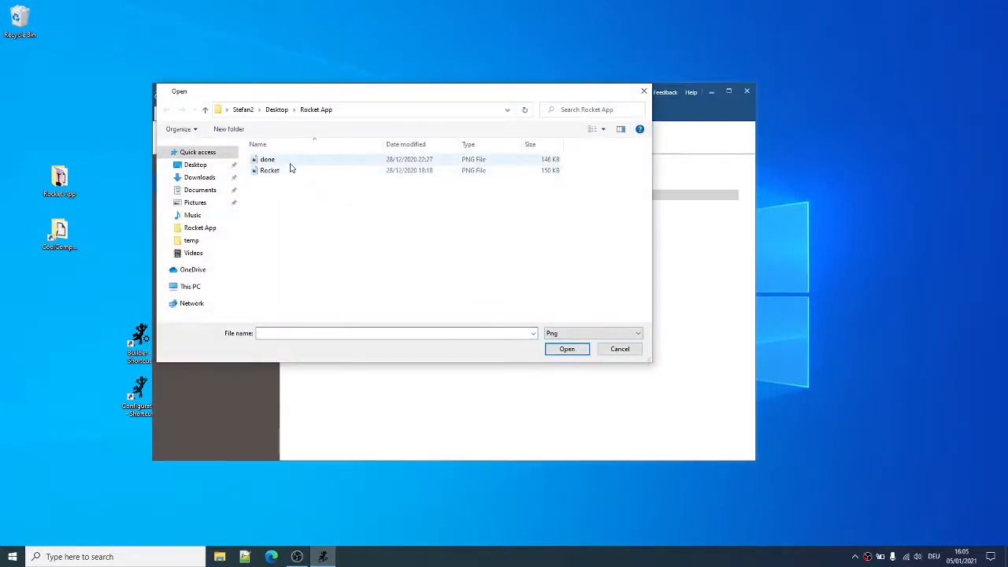
{"action": "left_click", "coordinate": [289, 171]}
{"action": "double_click", "coordinate": [289, 171]}
Set the company logo in the global settings to the Rocket image
{"action": "left_click", "coordinate": [193, 165]}
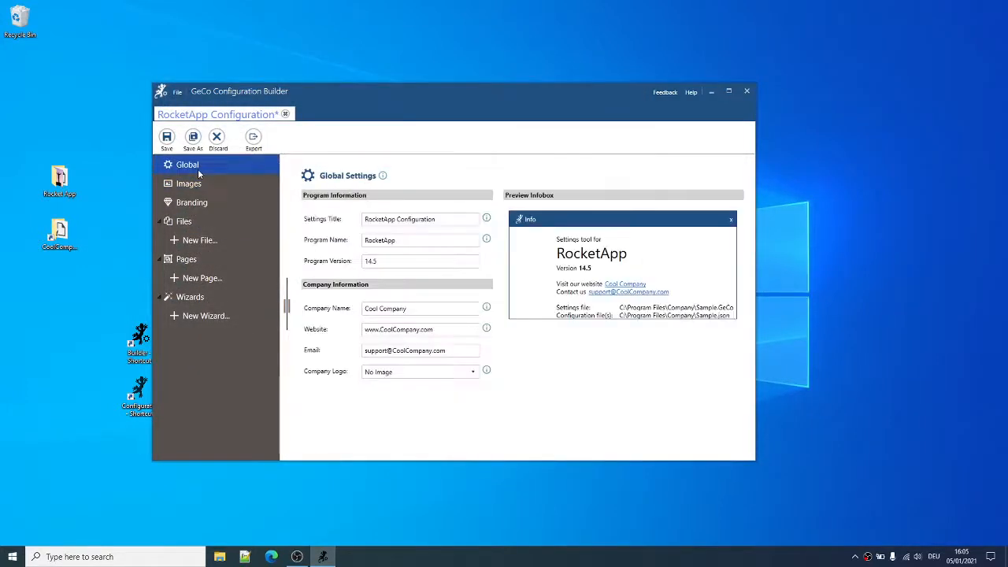
{"action": "left_click", "coordinate": [420, 373]}
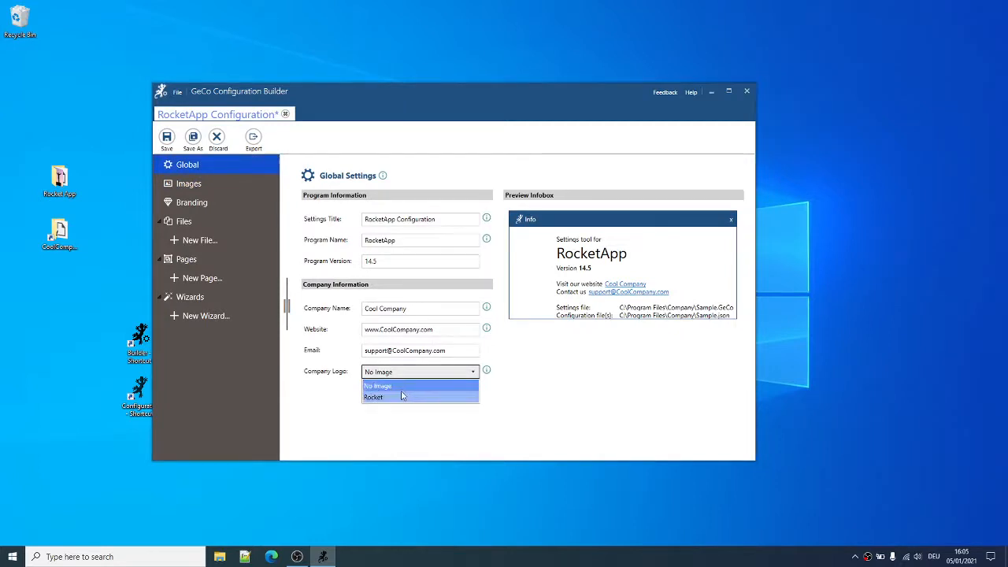
{"action": "left_click", "coordinate": [403, 395]}
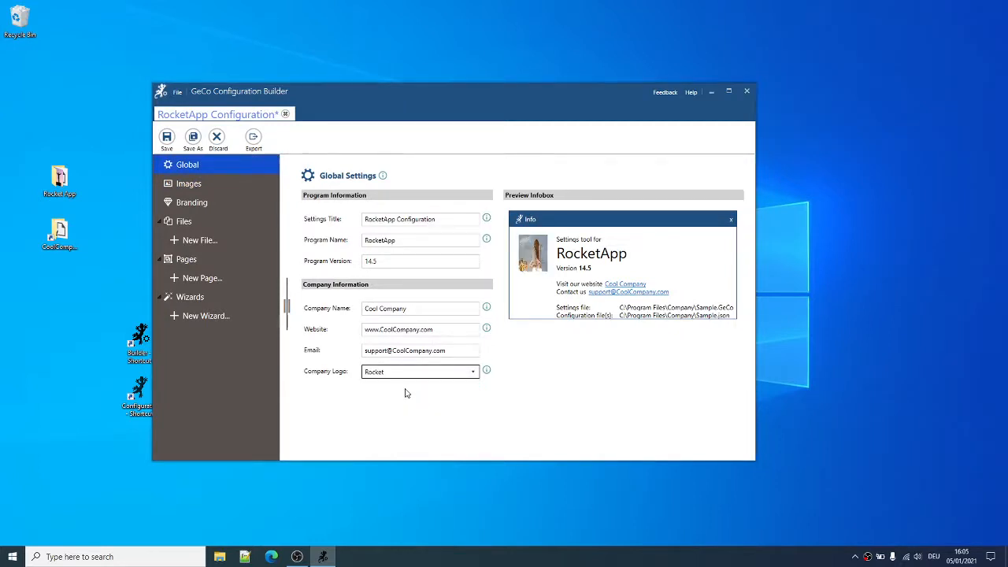
Start a new configuration file entry named RocketAppConfig with the XML format
{"action": "left_click", "coordinate": [216, 249]}
{"action": "left_click", "coordinate": [368, 219]}
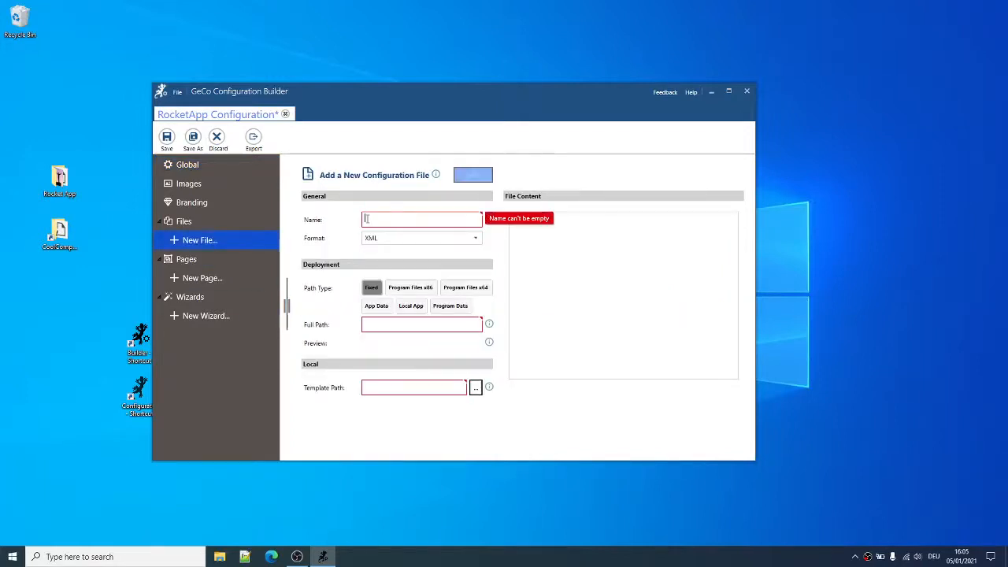
{"action": "type", "text": "Rocket"}
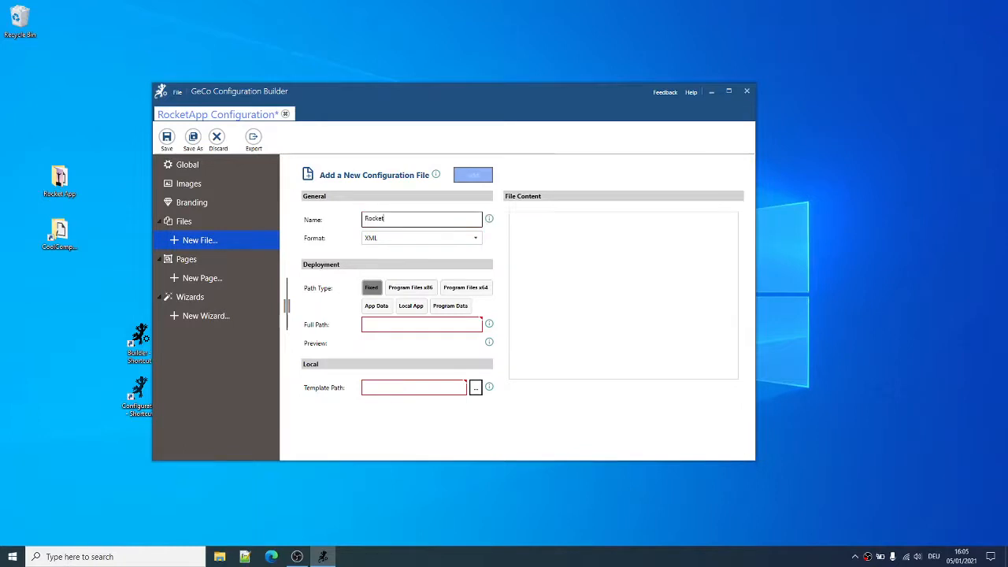
{"action": "type", "text": "AppConfig"}
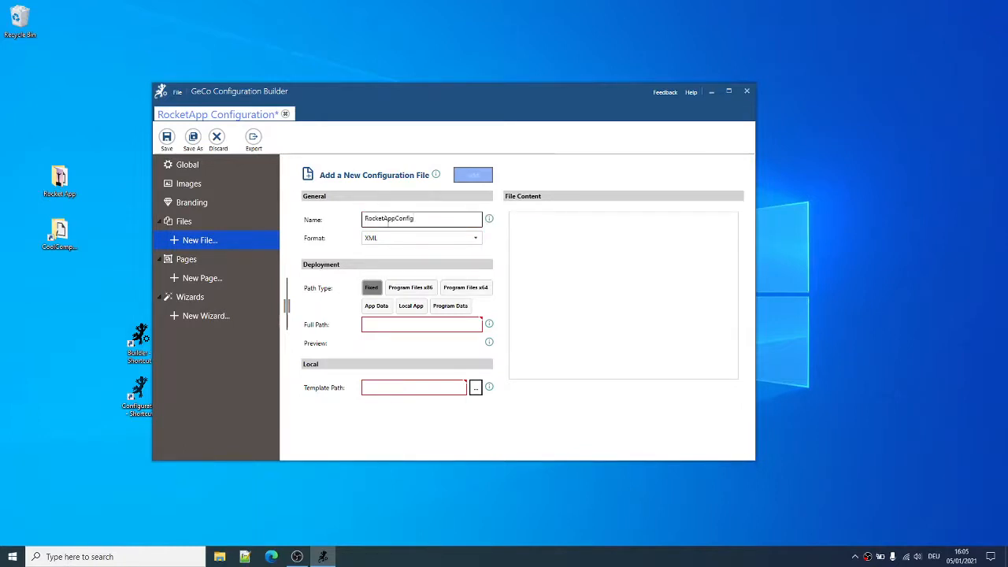
{"action": "left_click", "coordinate": [410, 239]}
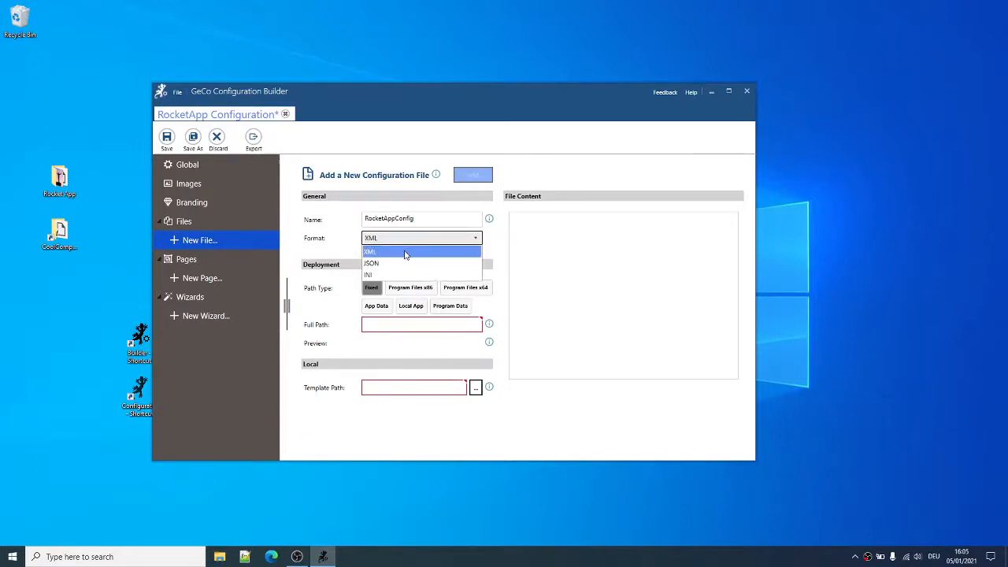
{"action": "left_click", "coordinate": [406, 253]}
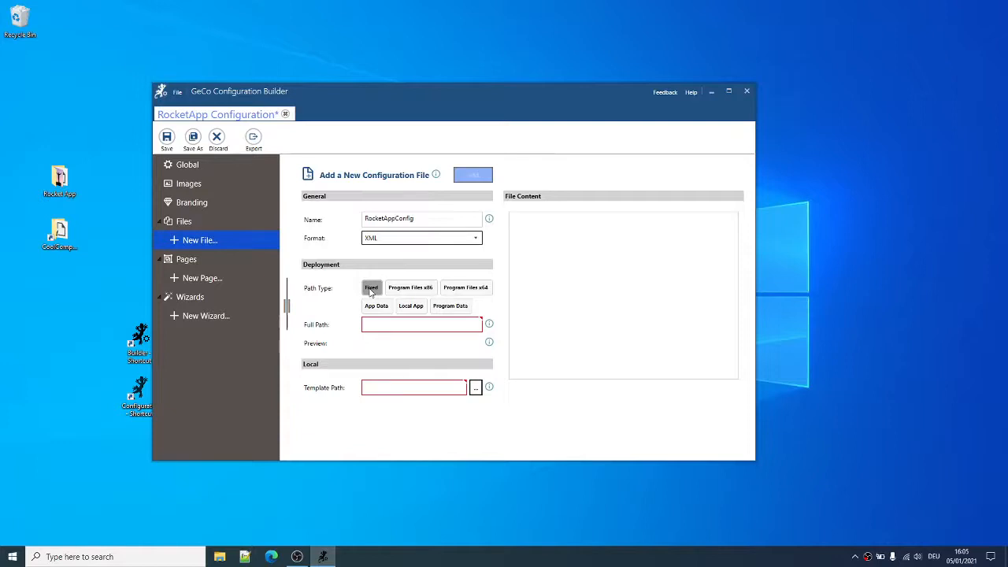
Check the CoolCompany folder from the desktop shortcut for the deployed configuration file's name and location, and close it
{"action": "left_click", "coordinate": [56, 235]}
{"action": "double_click", "coordinate": [56, 235]}
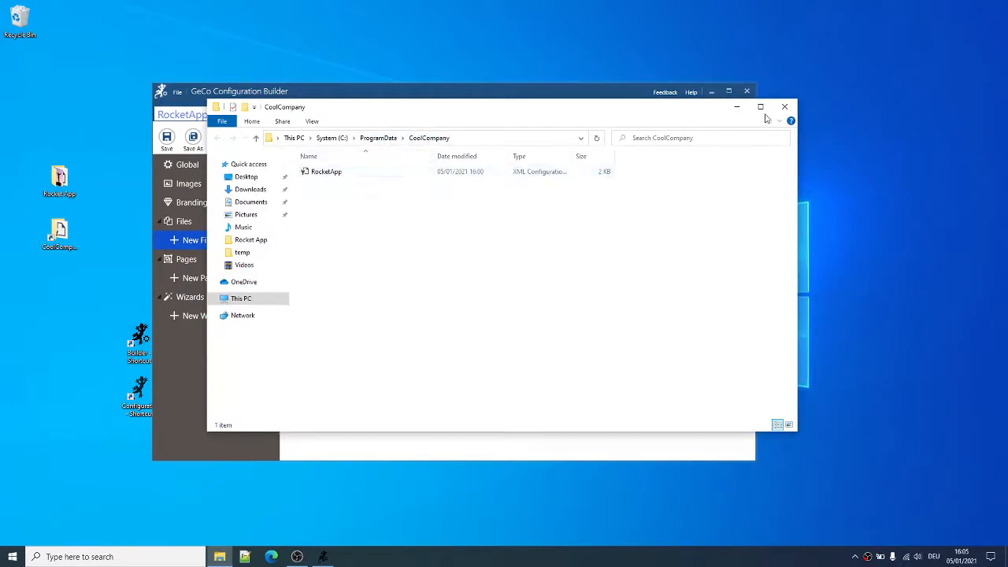
{"action": "left_click", "coordinate": [784, 106]}
Set the deployment path type to Program Data and the full path to %PROGRAMDATA%\CoolCompany\RocketApp.config
{"action": "left_click", "coordinate": [450, 306]}
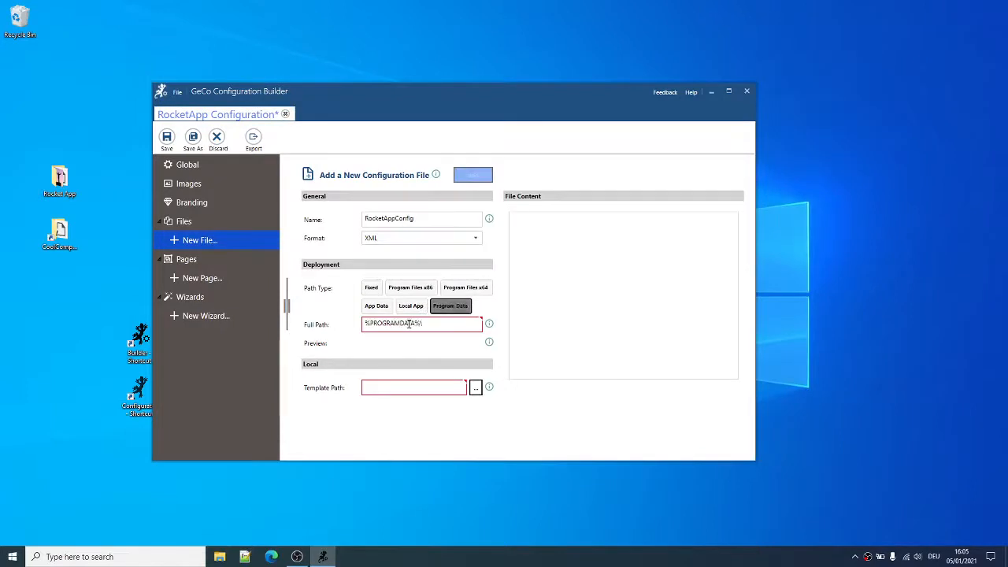
{"action": "left_click", "coordinate": [426, 324]}
{"action": "type", "text": "CoolCompyn"}
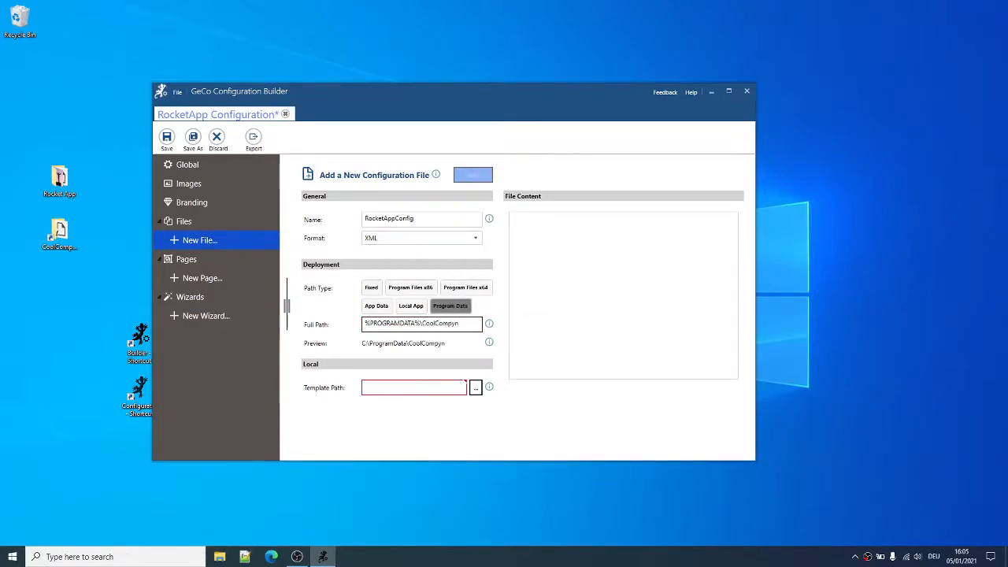
{"action": "key", "text": "BackSpace"}
{"action": "key", "text": "BackSpace"}
{"action": "type", "text": "any\\RocketA"}
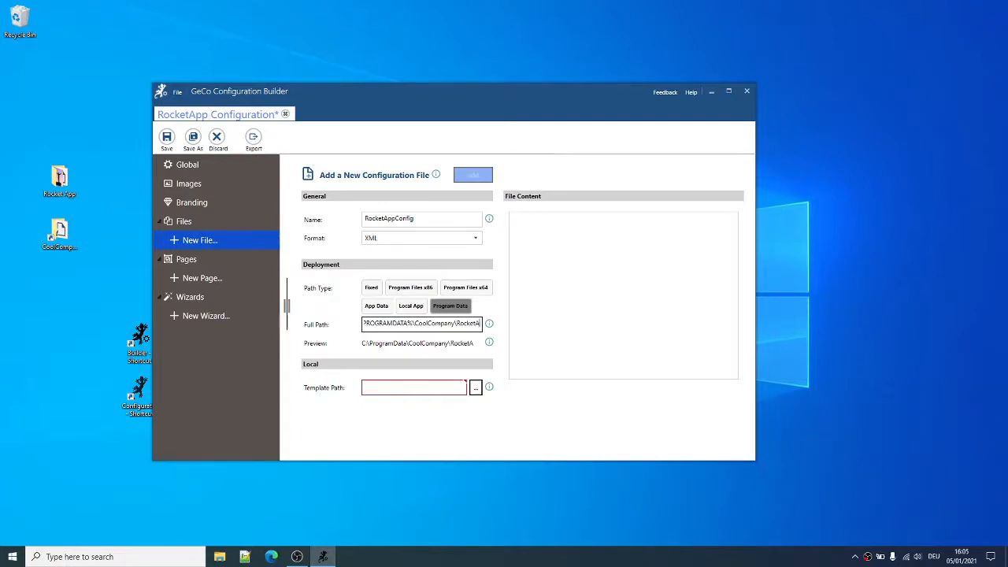
{"action": "type", "text": "pp.config"}
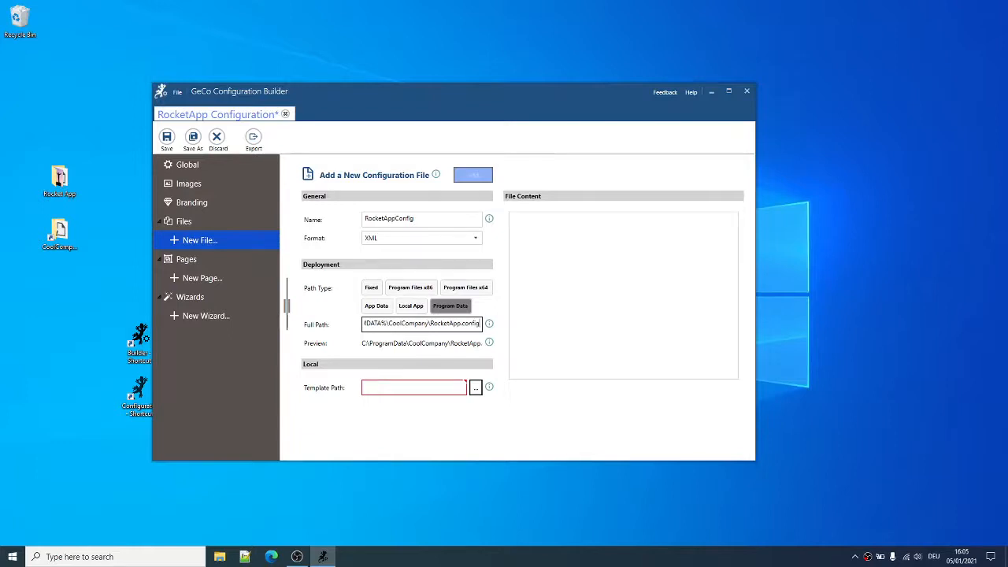
Choose the App config file from the Rocket App folder as the local template, filtering files by Config
{"action": "left_click", "coordinate": [397, 389]}
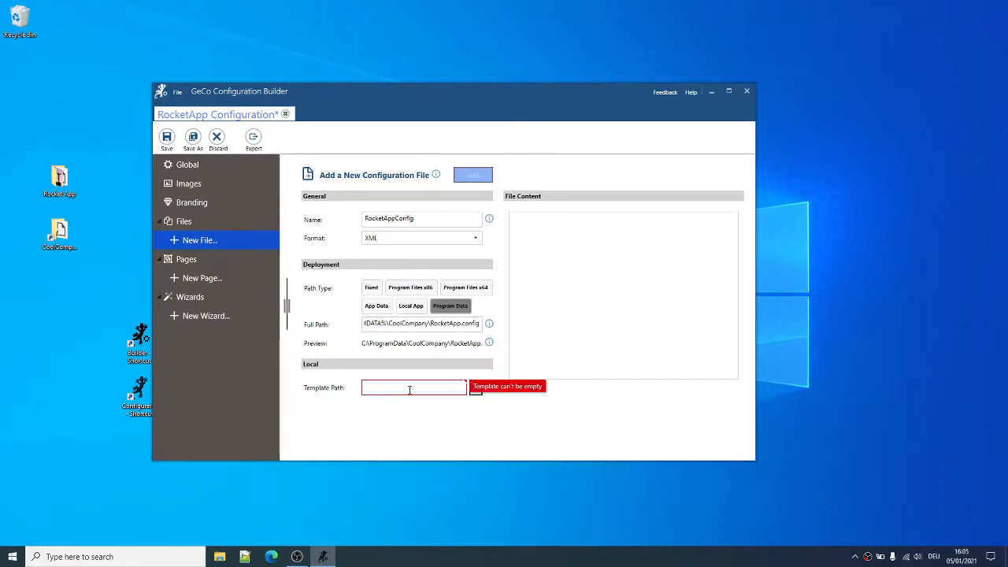
{"action": "left_click", "coordinate": [476, 389]}
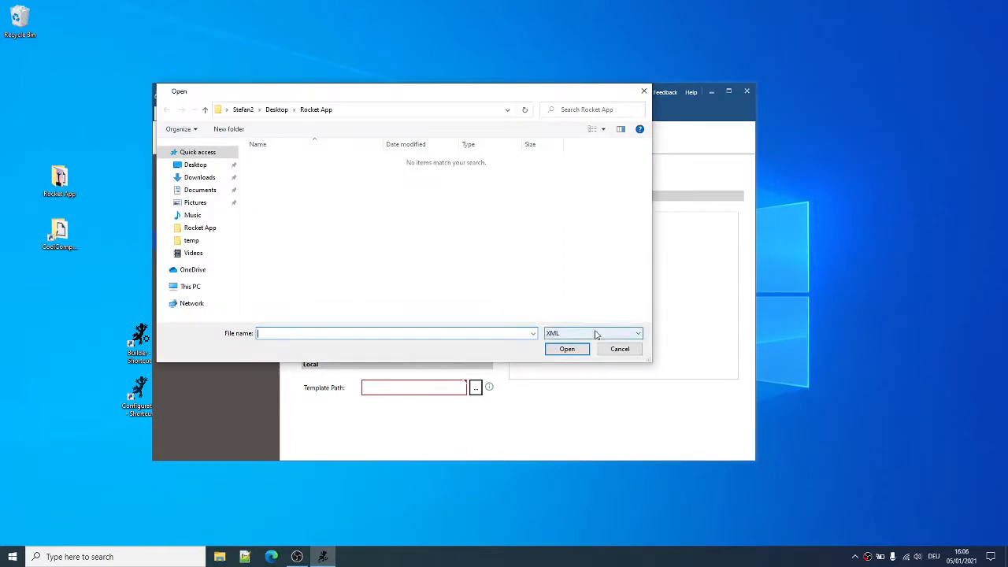
{"action": "left_click", "coordinate": [596, 333]}
{"action": "left_click", "coordinate": [574, 352]}
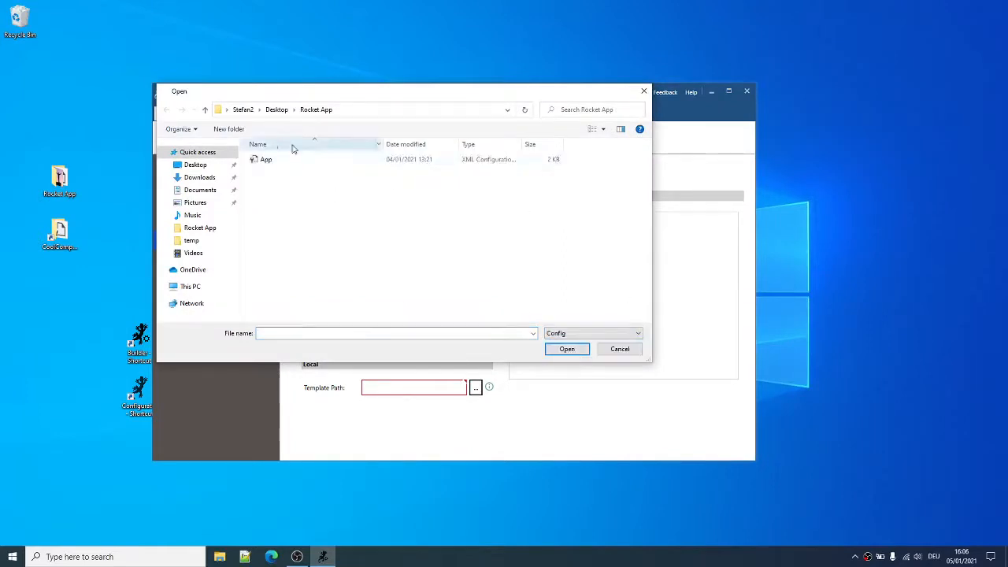
{"action": "left_click", "coordinate": [288, 161]}
{"action": "double_click", "coordinate": [287, 161]}
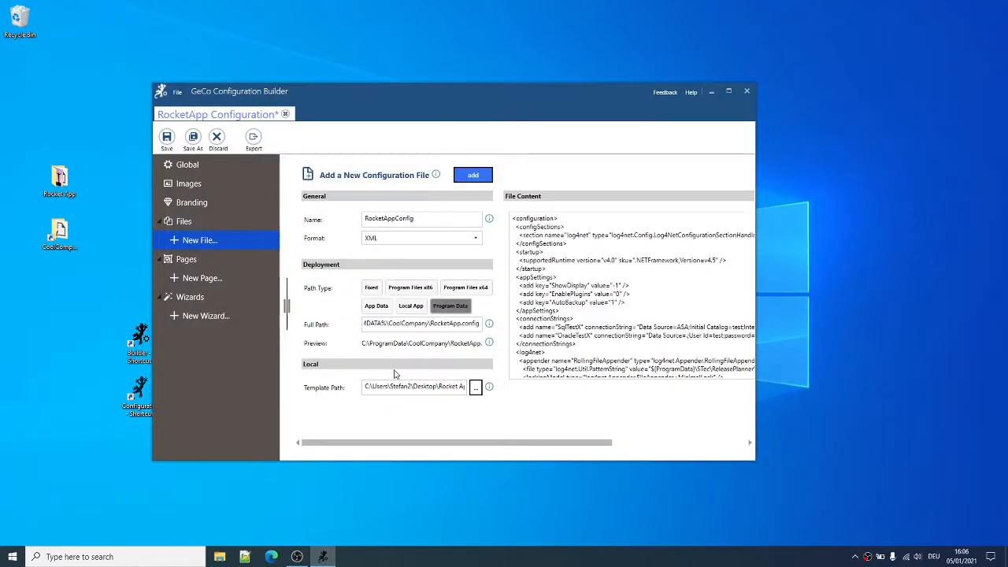
Add the RocketAppConfig file to the project and save the project as RocketApp in the Rocket App folder
{"action": "left_click", "coordinate": [473, 175]}
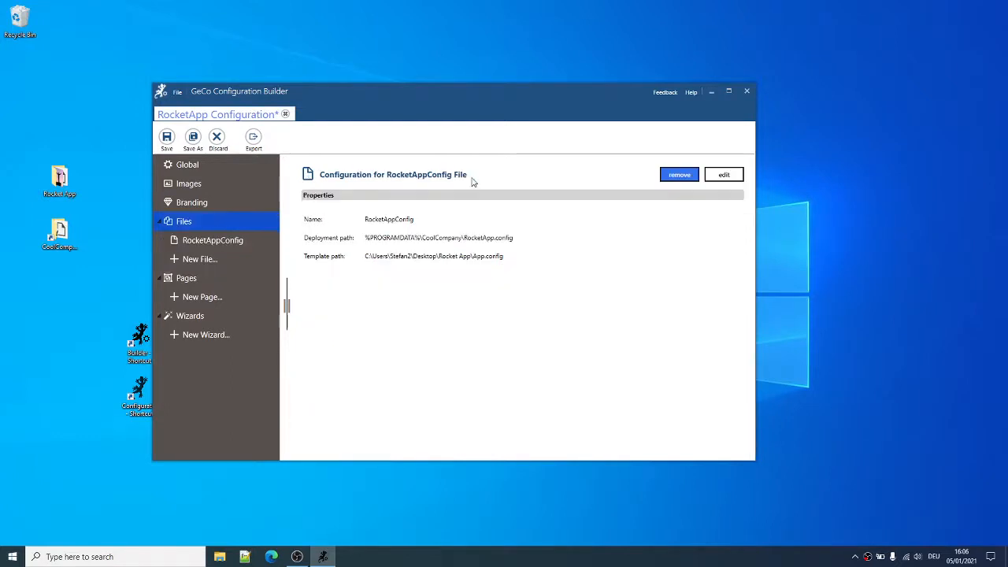
{"action": "left_click", "coordinate": [168, 139]}
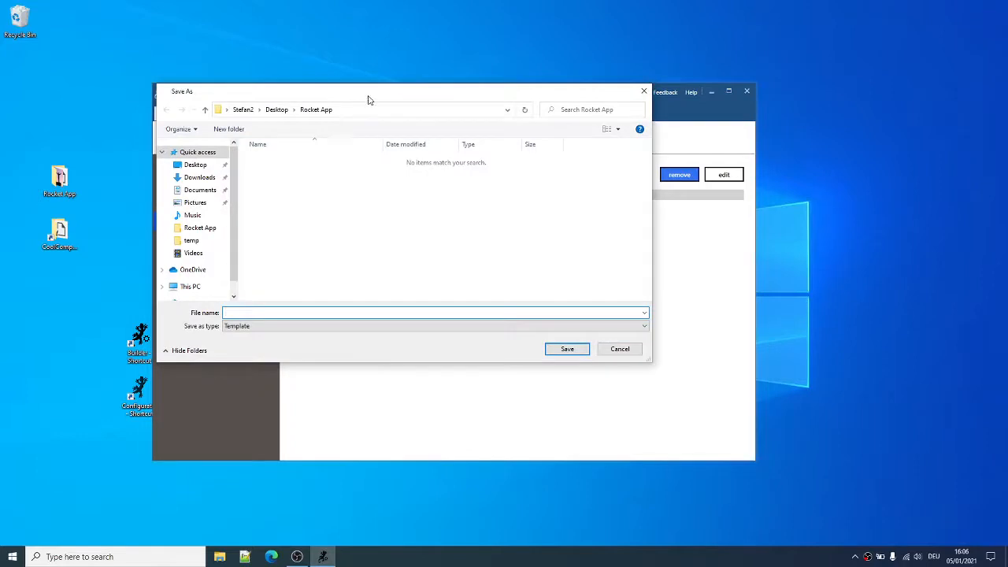
{"action": "left_click_drag", "start_coordinate": [371, 97], "coordinate": [457, 123]}
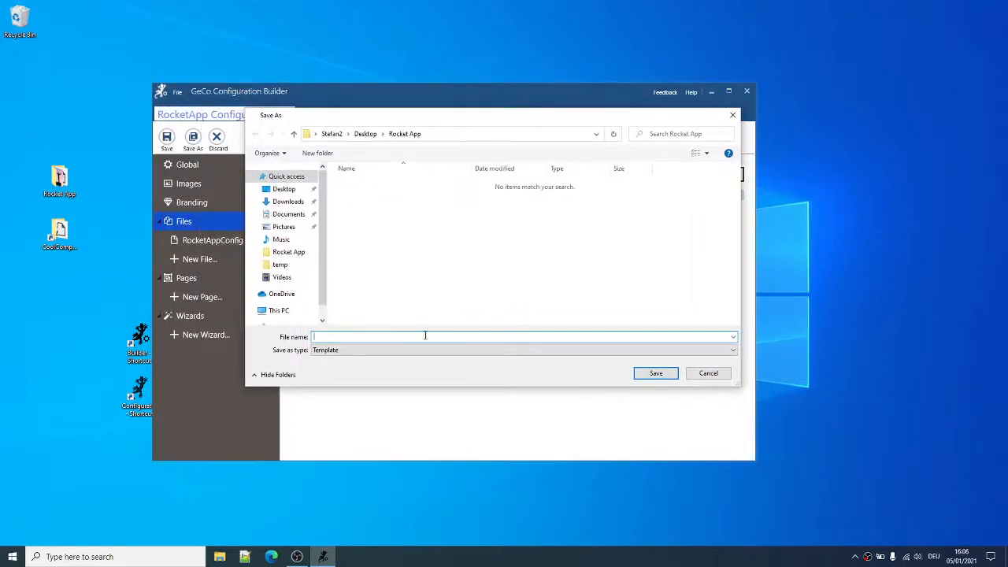
{"action": "type", "text": "RocketApp"}
{"action": "left_click", "coordinate": [647, 373]}
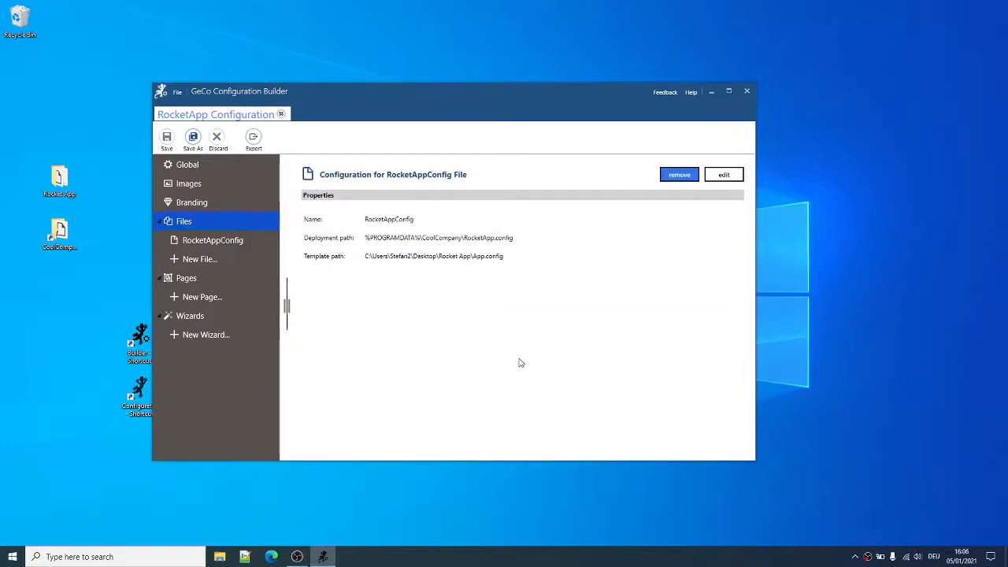
Start a new page with a template based on RocketAppConfig, using the add path under appSettings and no filter
{"action": "left_click", "coordinate": [240, 301]}
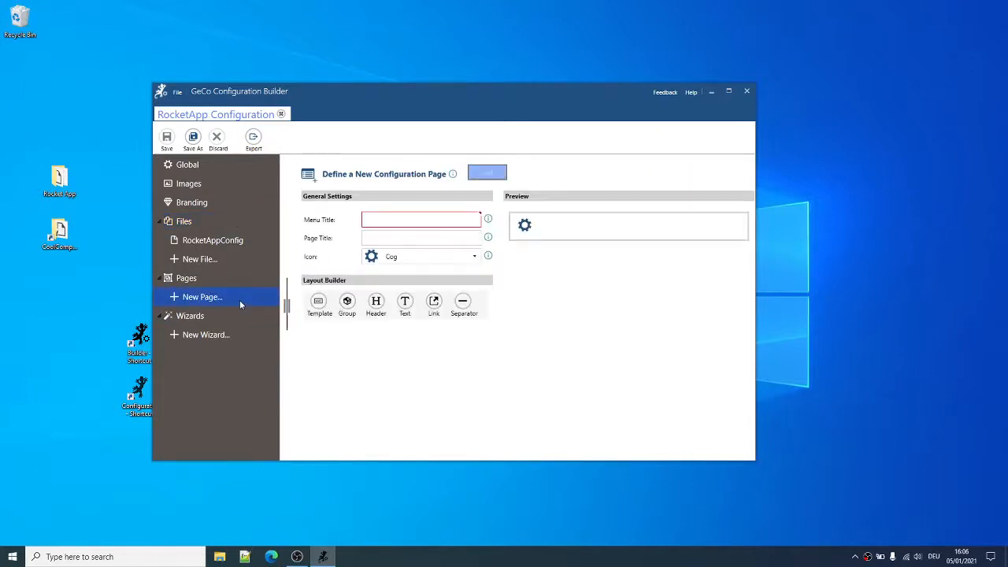
{"action": "left_click", "coordinate": [319, 303]}
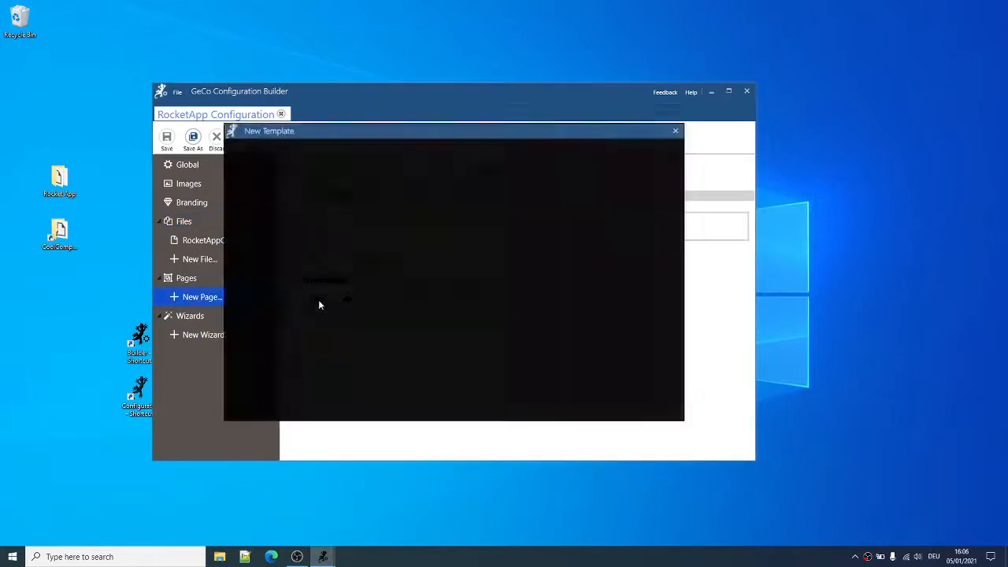
{"action": "left_click", "coordinate": [338, 184]}
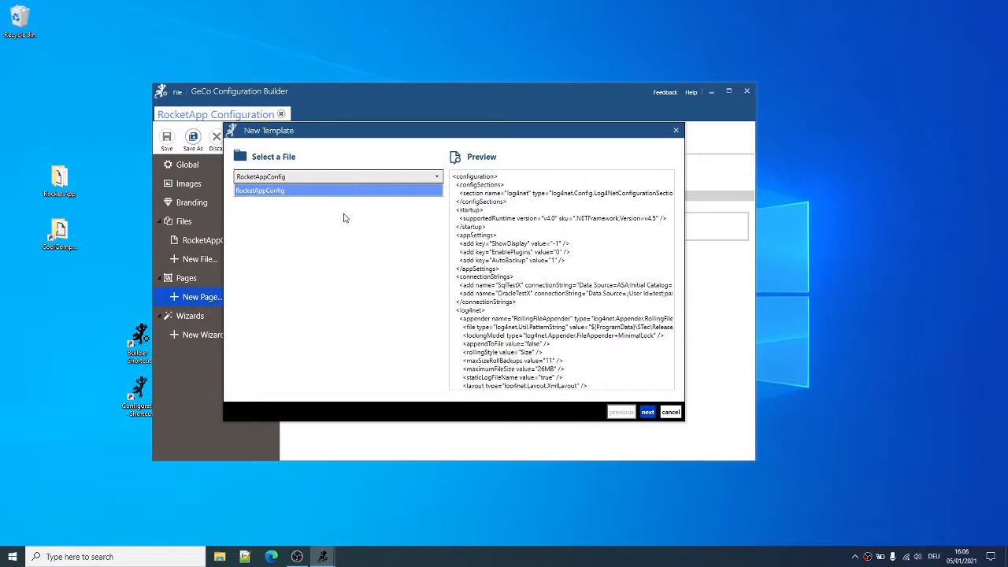
{"action": "left_click", "coordinate": [343, 218]}
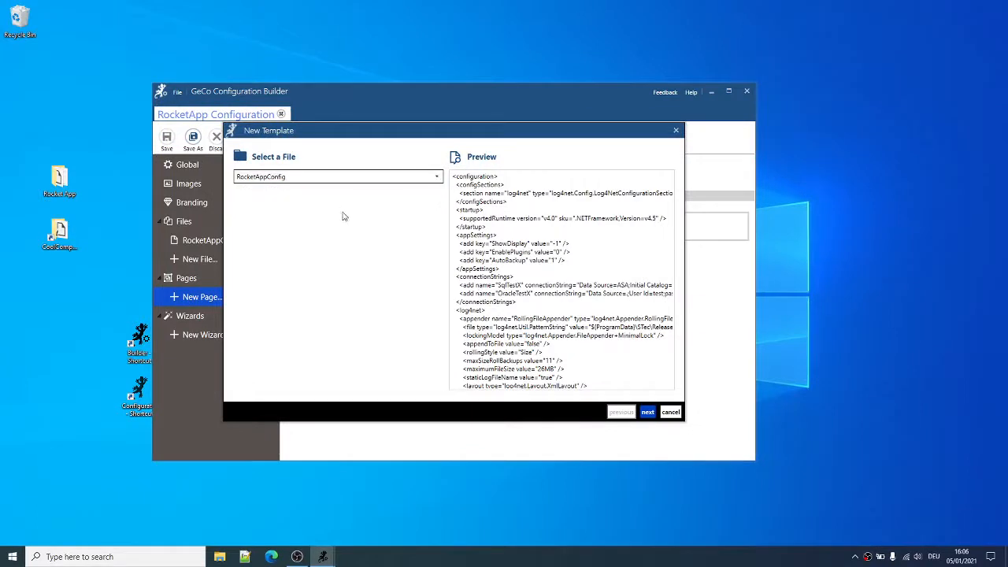
{"action": "left_click", "coordinate": [645, 412]}
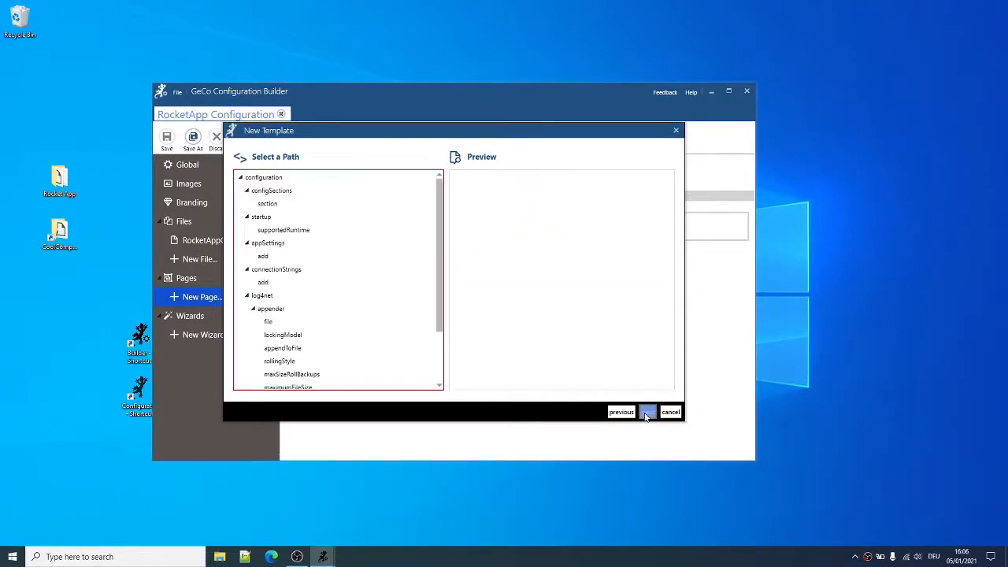
{"action": "left_click", "coordinate": [344, 263]}
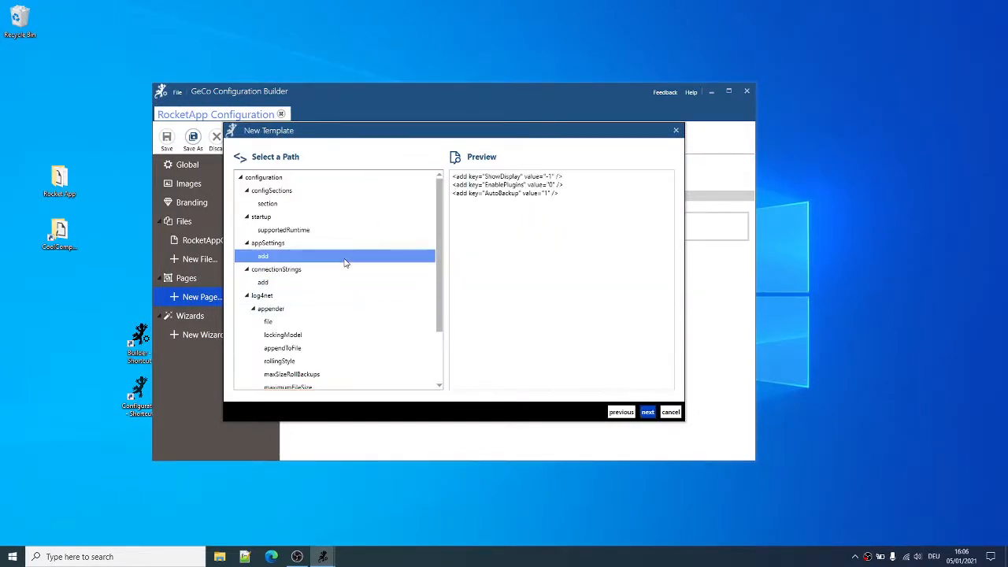
{"action": "left_click", "coordinate": [646, 413]}
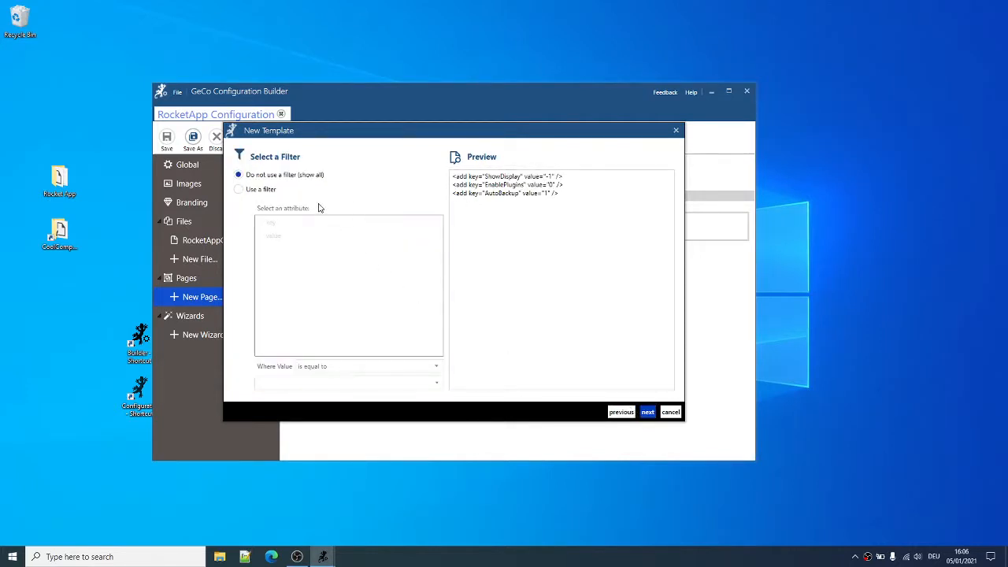
{"action": "left_click", "coordinate": [646, 412]}
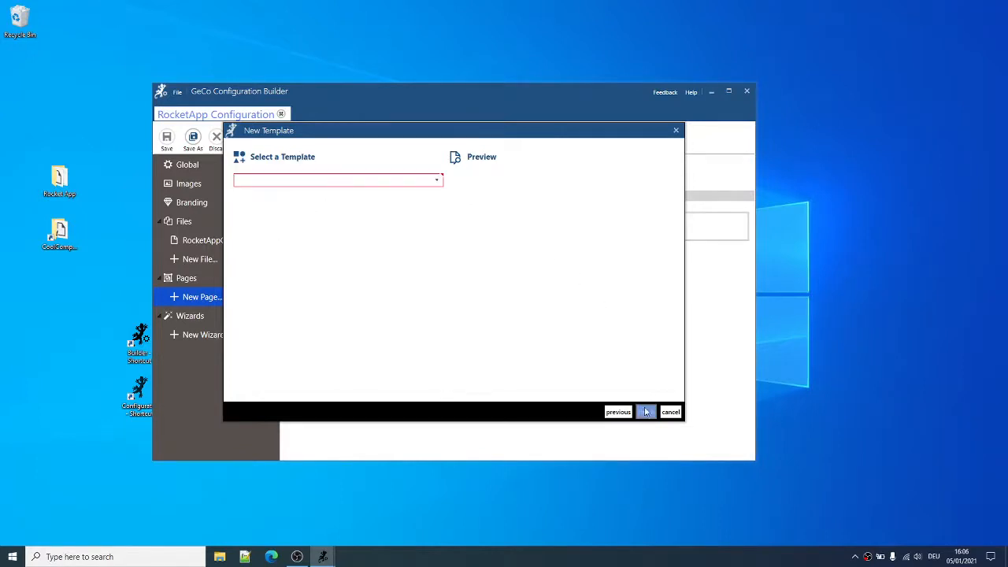
Choose the Dropdown template with the value attribute as its data source
{"action": "left_click", "coordinate": [390, 182]}
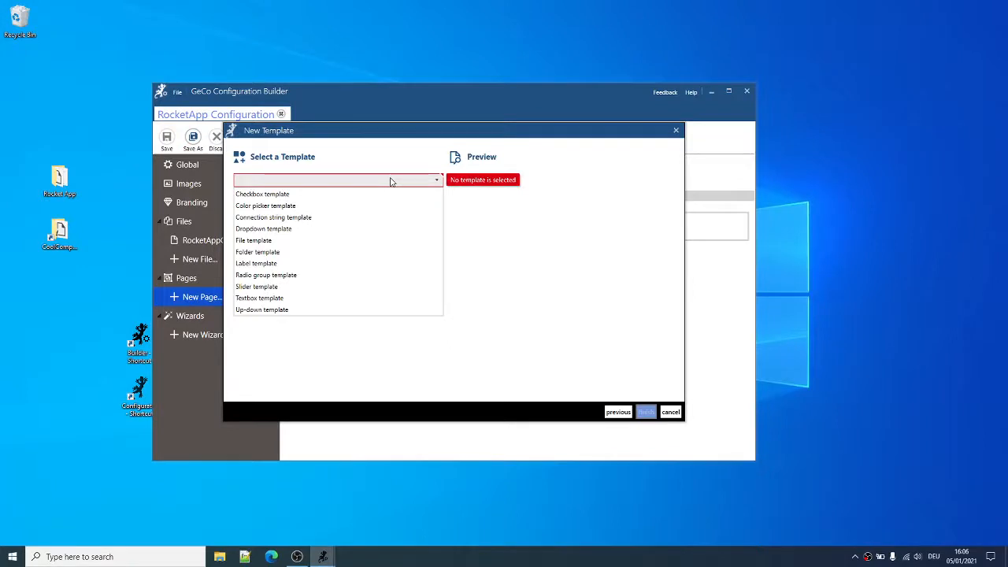
{"action": "left_click", "coordinate": [310, 228]}
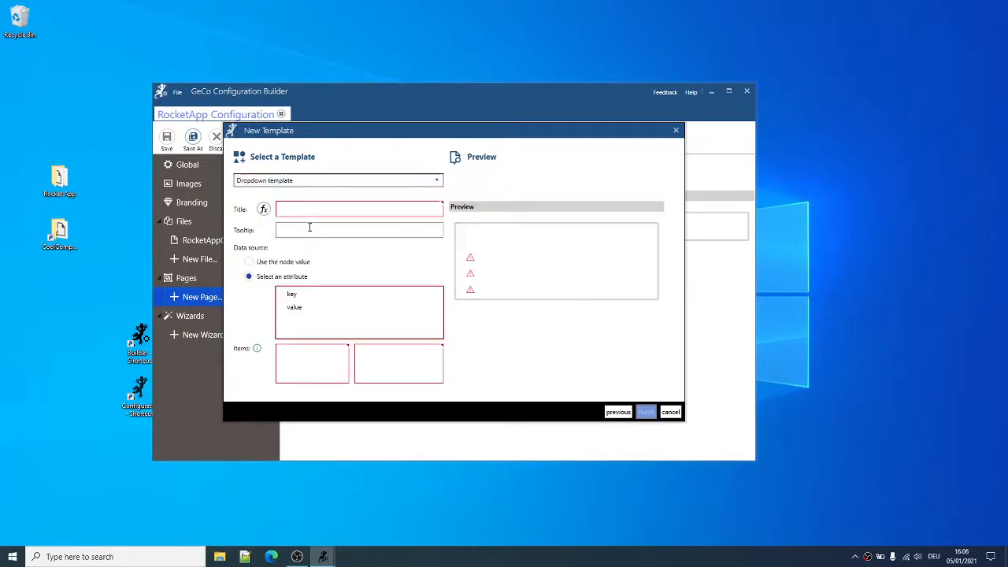
{"action": "left_click", "coordinate": [306, 307]}
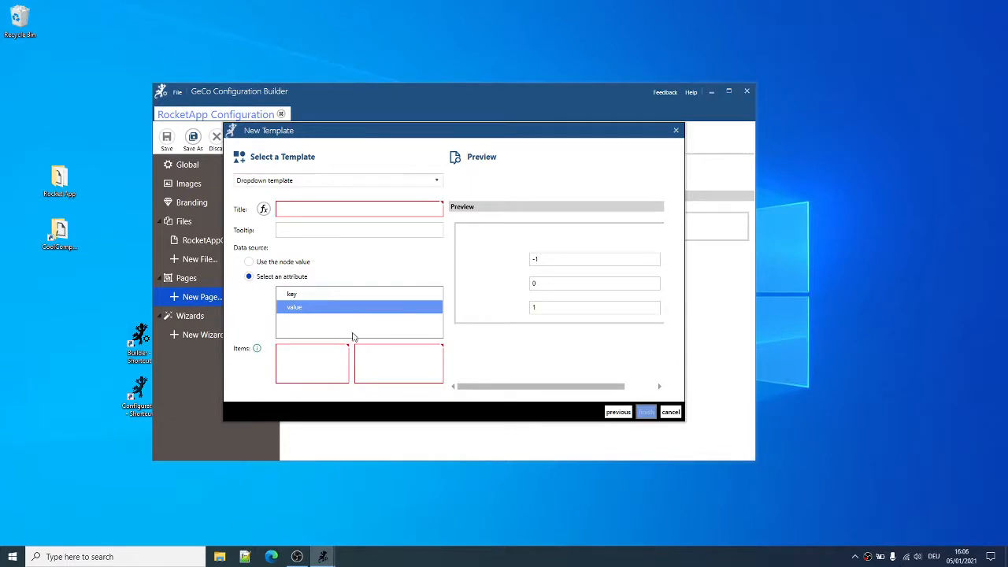
Define the dropdown items -1, 0, 1 and 2 with the labels Not Defined, False, True and Extra Setting
{"action": "left_click", "coordinate": [318, 349]}
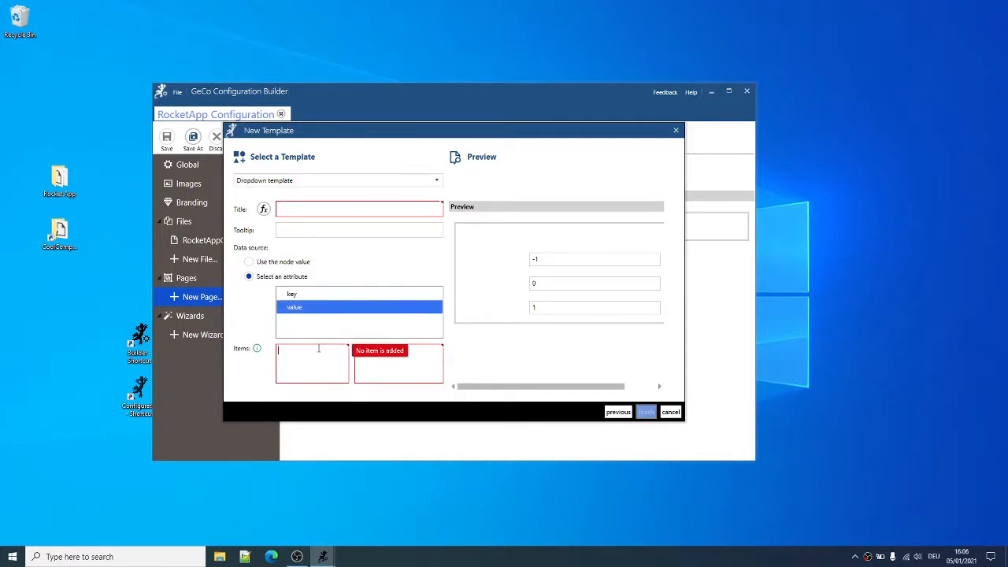
{"action": "type", "text": "-1"}
{"action": "key", "text": "Return"}
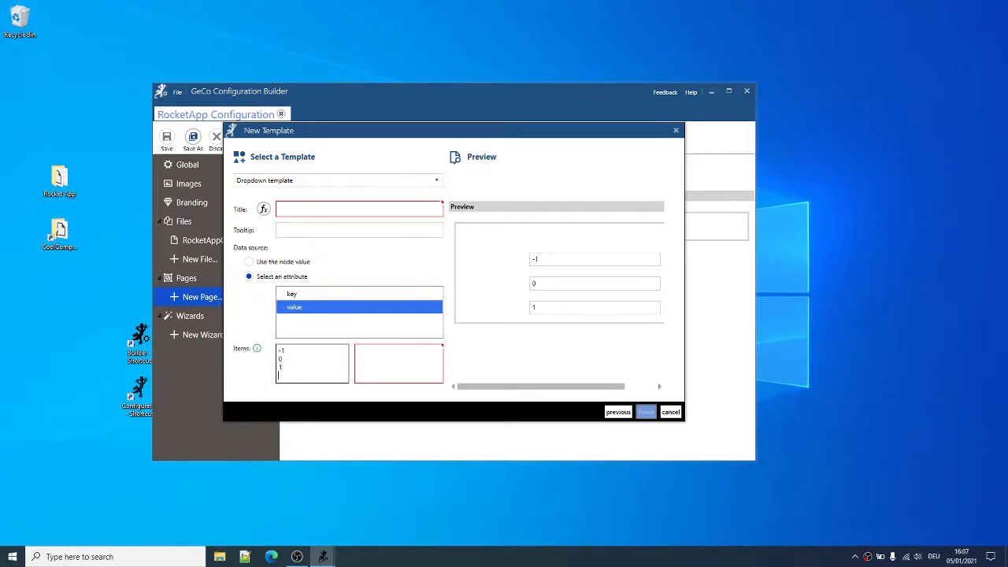
{"action": "left_click", "coordinate": [377, 356]}
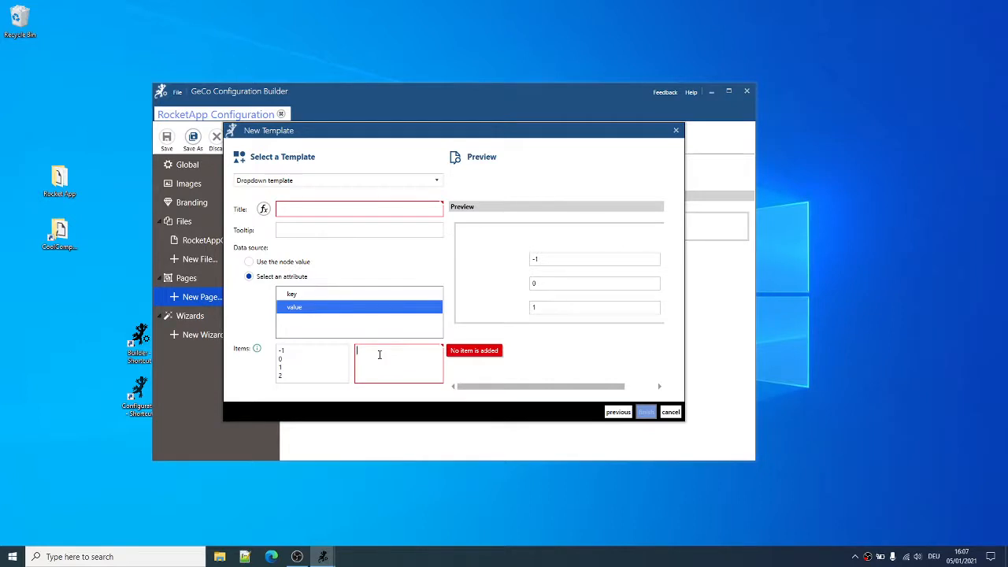
{"action": "type", "text": "Not"}
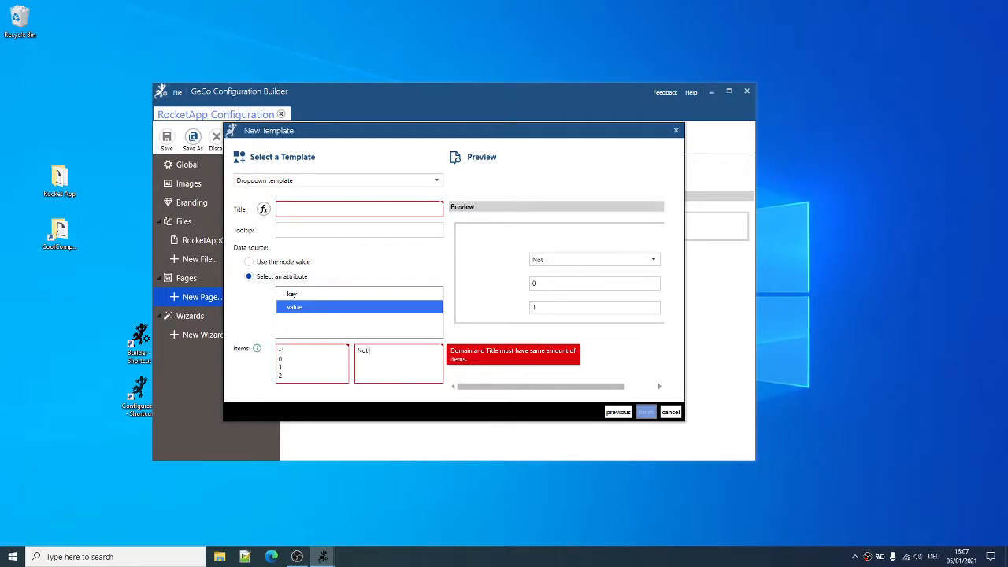
{"action": "type", "text": " Defined "}
{"action": "type", "text": "False "}
{"action": "type", "text": "True"}
{"action": "key", "text": "Return"}
{"action": "type", "text": "Extra"}
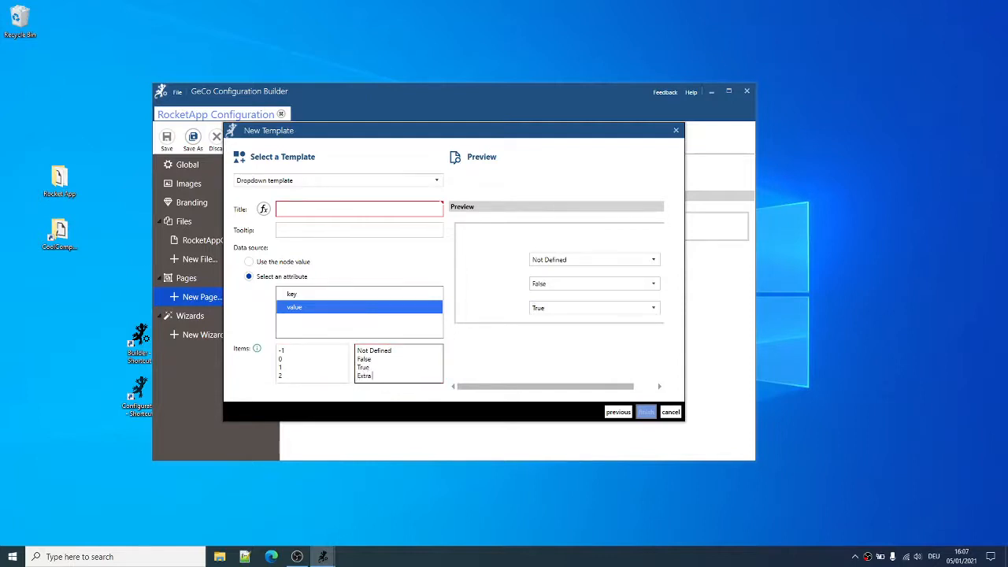
{"action": "type", "text": " Setting"}
{"action": "left_click", "coordinate": [336, 211]}
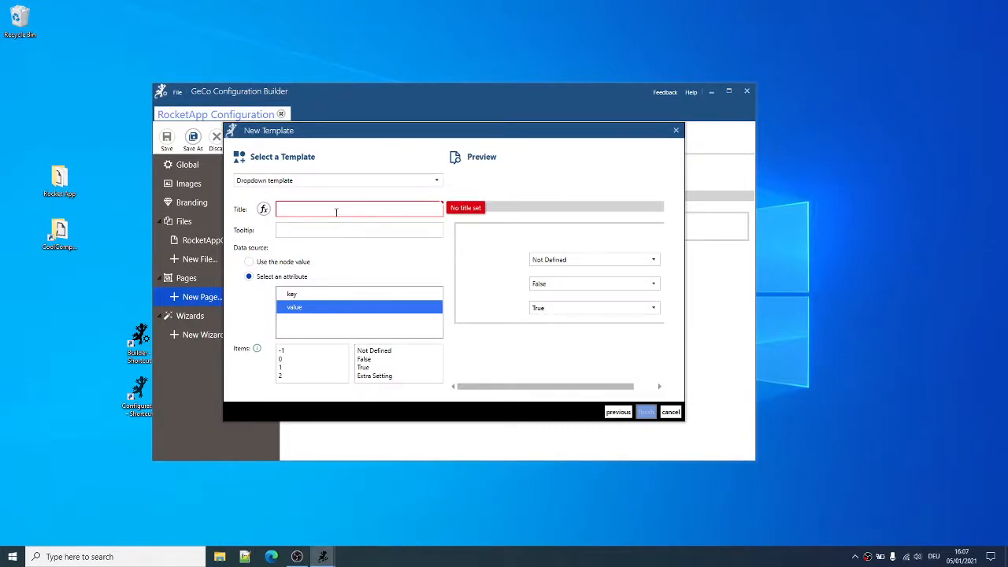
{"action": "type", "text": "Title"}
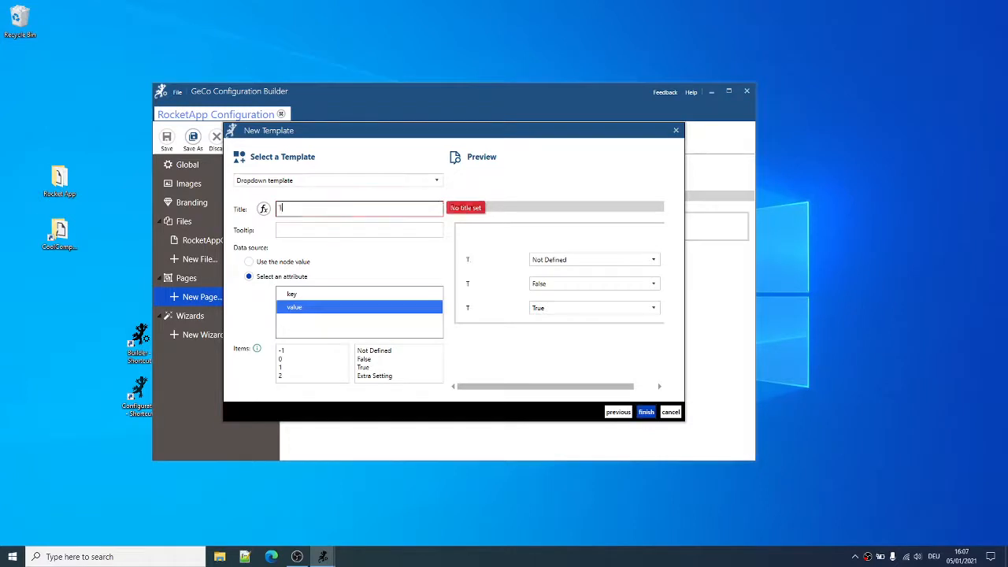
{"action": "double_click", "coordinate": [344, 215]}
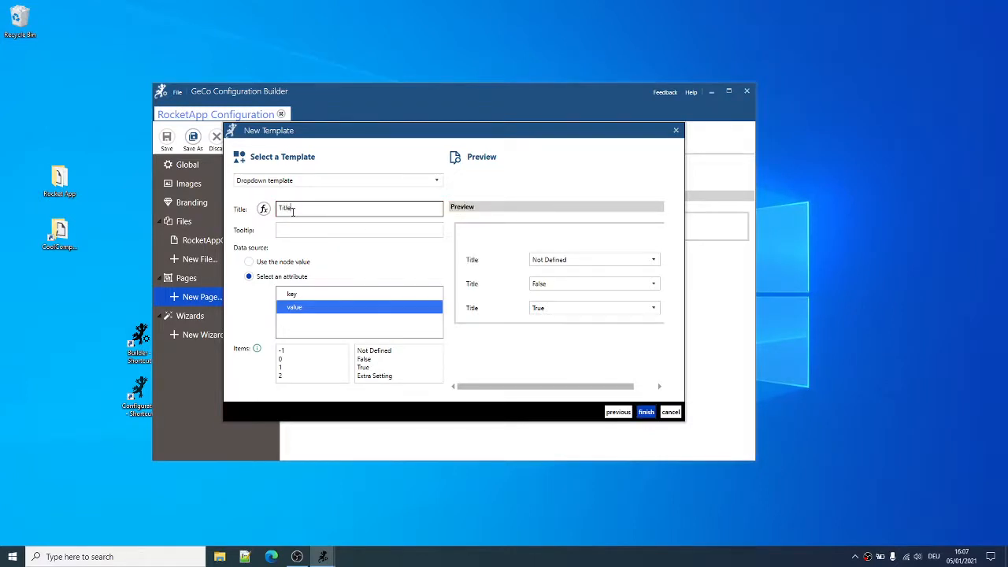
{"action": "key", "text": "BackSpace"}
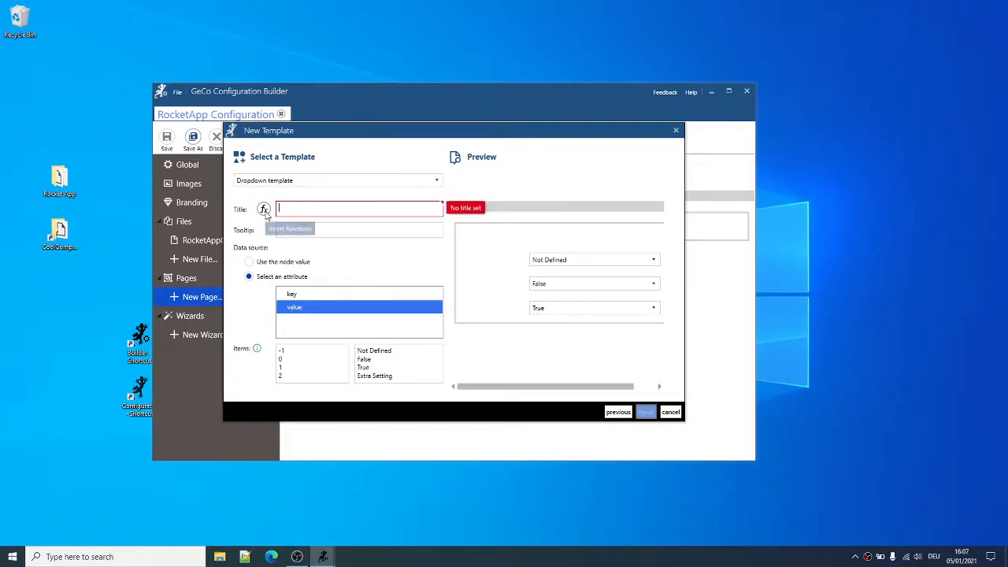
Insert the GetAttribute function as the template title and complete it as {Split(GetAttribute("key"))}
{"action": "left_click", "coordinate": [263, 209]}
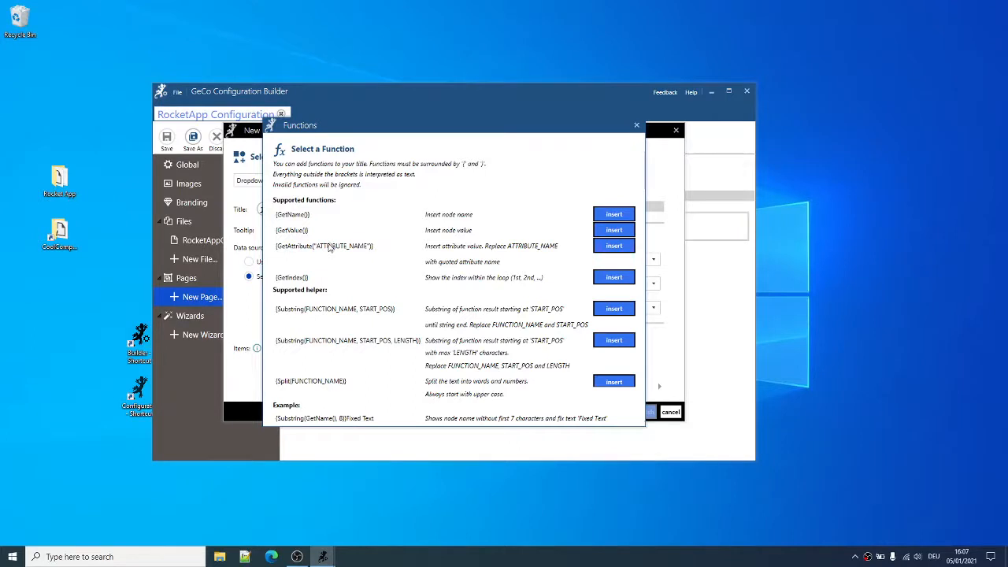
{"action": "left_click", "coordinate": [613, 246]}
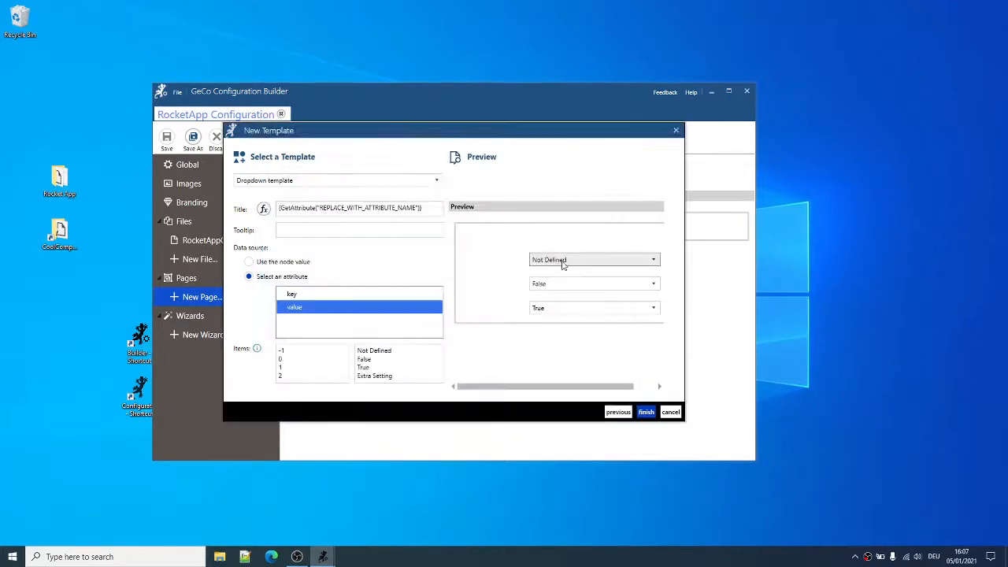
{"action": "left_click_drag", "start_coordinate": [319, 207], "coordinate": [415, 206]}
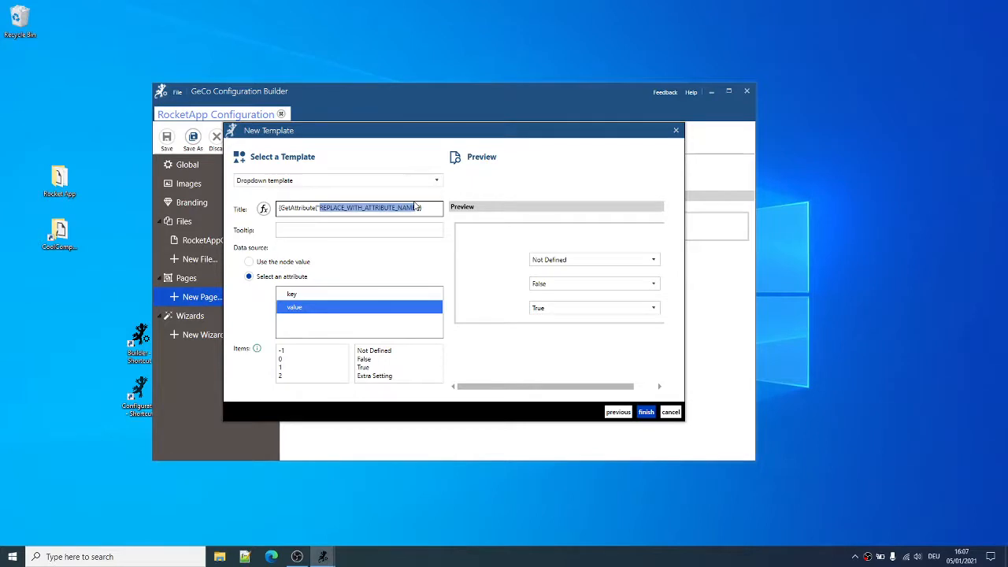
{"action": "type", "text": "key"}
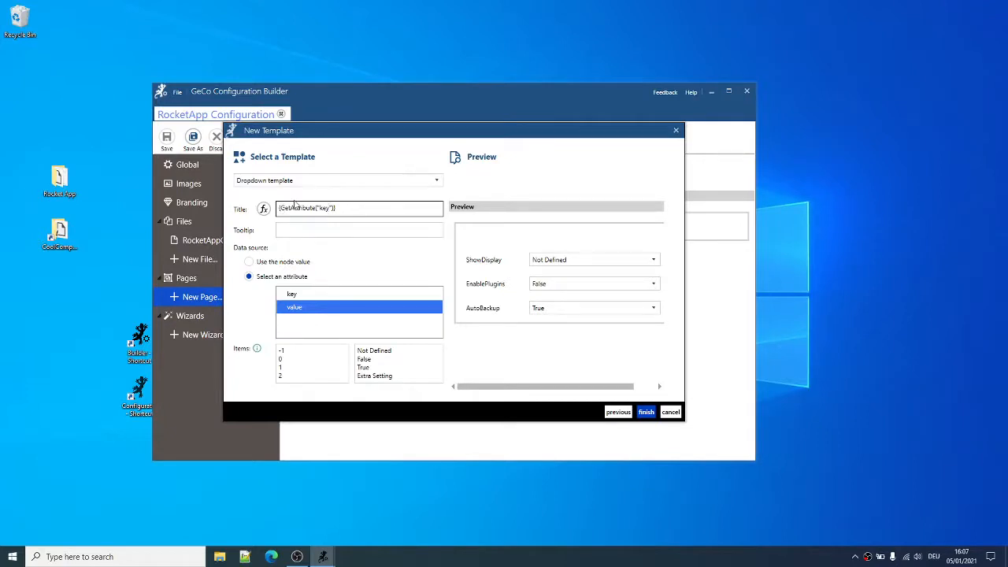
{"action": "type", "text": "Split("}
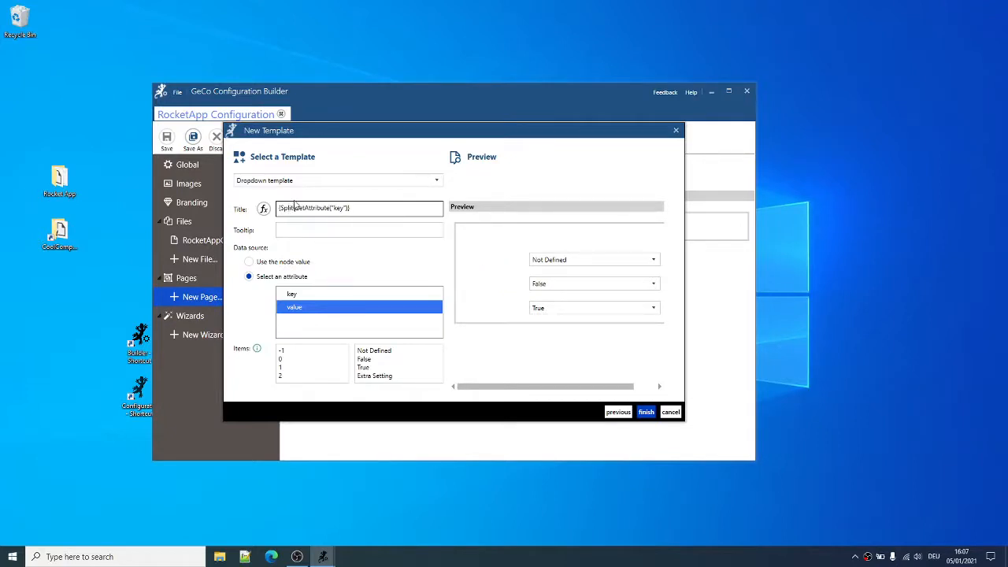
{"action": "type", "text": ")"}
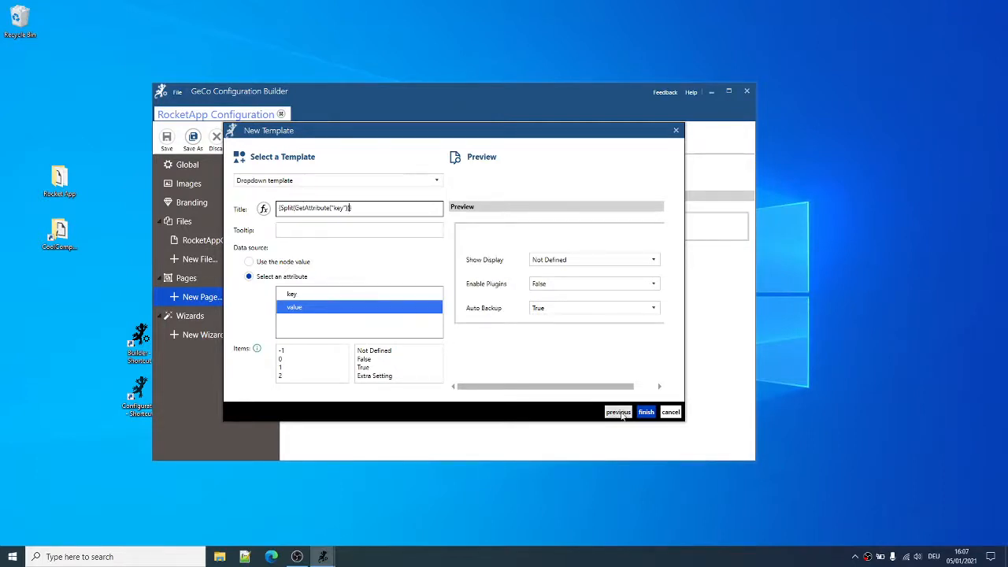
Set the template's tooltip to "This is a tooltip" and finish the dropdown template
{"action": "left_click", "coordinate": [297, 232]}
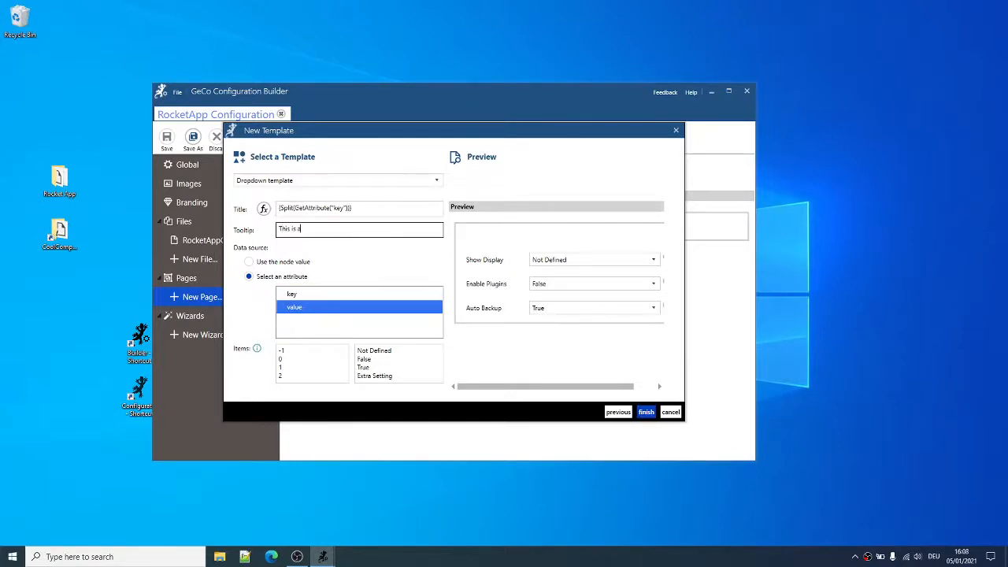
{"action": "type", "text": "This is a tooltip"}
{"action": "left_click", "coordinate": [645, 412]}
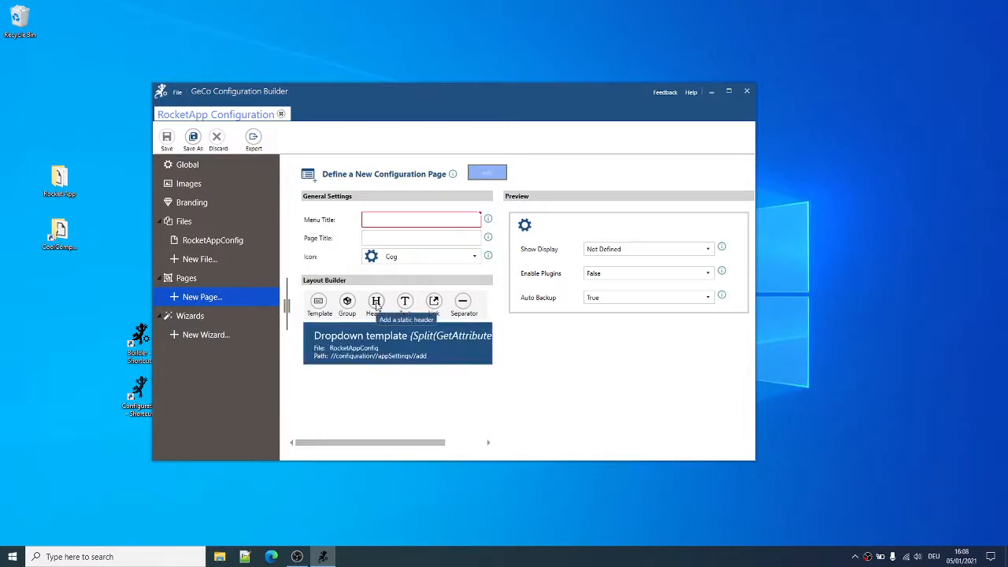
Add a static header "Rocket App Display Settings" to the page layout and move it above the dropdown template
{"action": "left_click", "coordinate": [375, 301]}
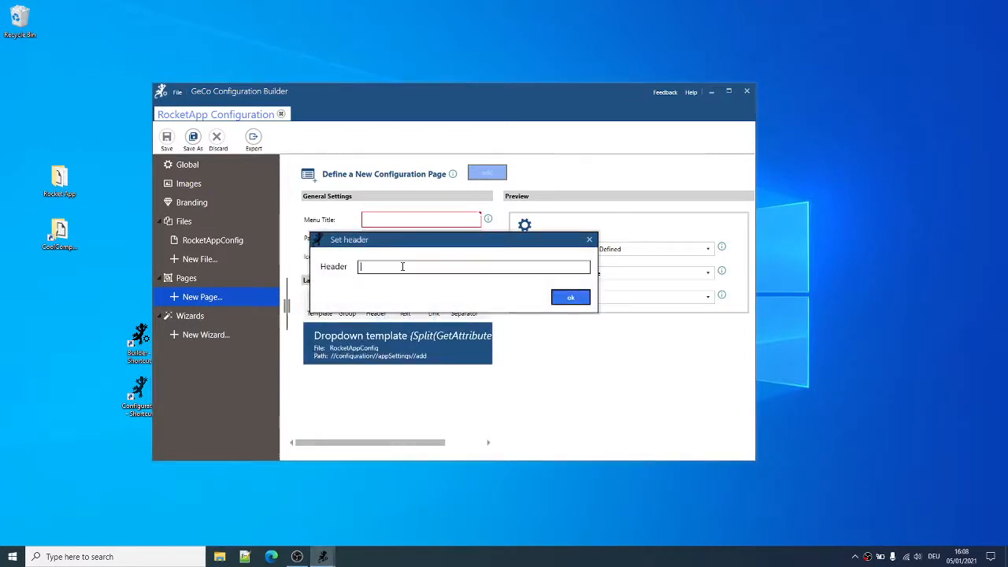
{"action": "type", "text": "Rocket App Display Settings"}
{"action": "left_click", "coordinate": [565, 299]}
{"action": "left_click_drag", "start_coordinate": [375, 386], "coordinate": [361, 343]}
{"action": "left_click_drag", "start_coordinate": [360, 441], "coordinate": [317, 446]}
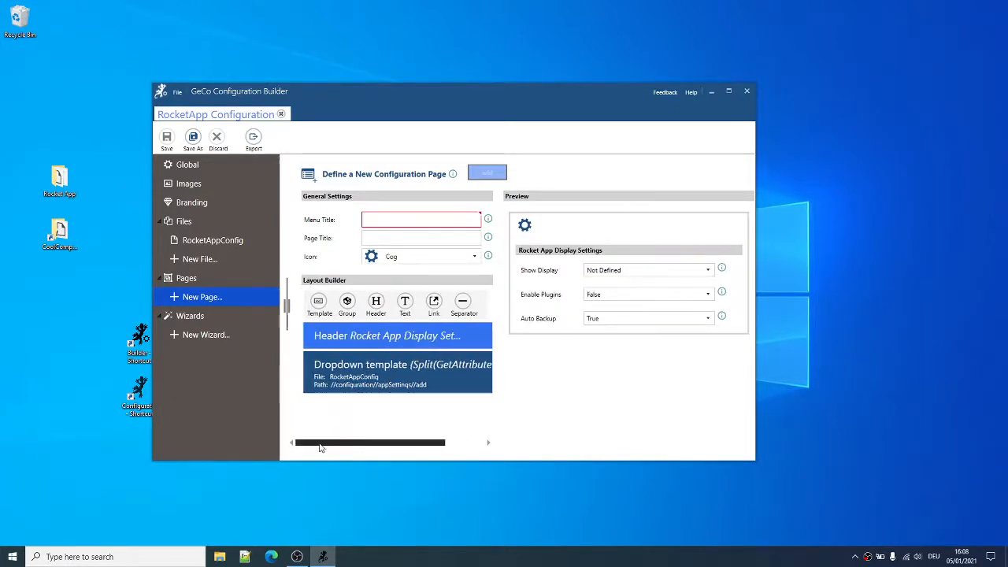
Set the new configuration page's menu title to "General Settings"
{"action": "left_click", "coordinate": [422, 218]}
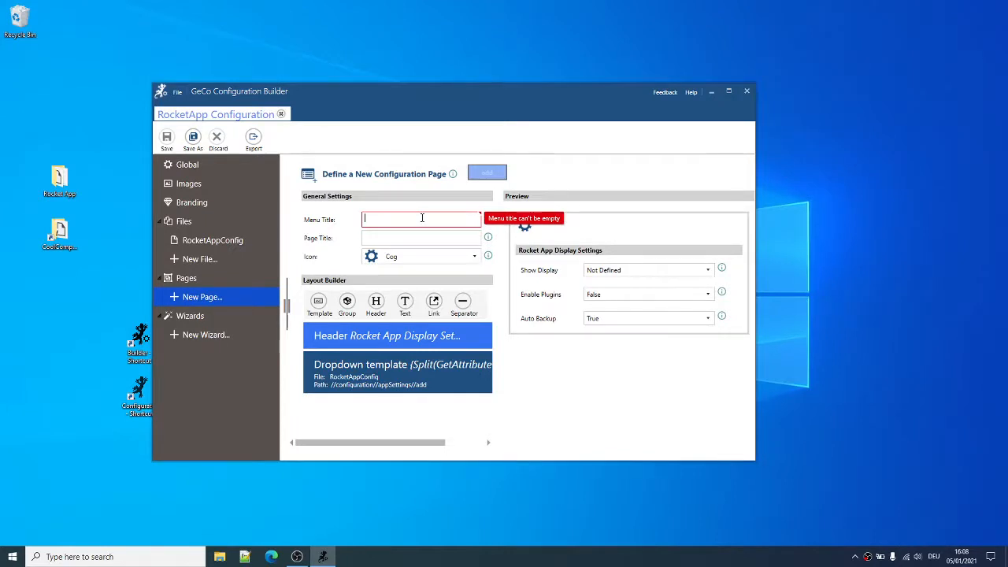
{"action": "type", "text": "Glob"}
{"action": "key", "text": "BackSpace"}
{"action": "key", "text": "BackSpace"}
{"action": "key", "text": "BackSpace"}
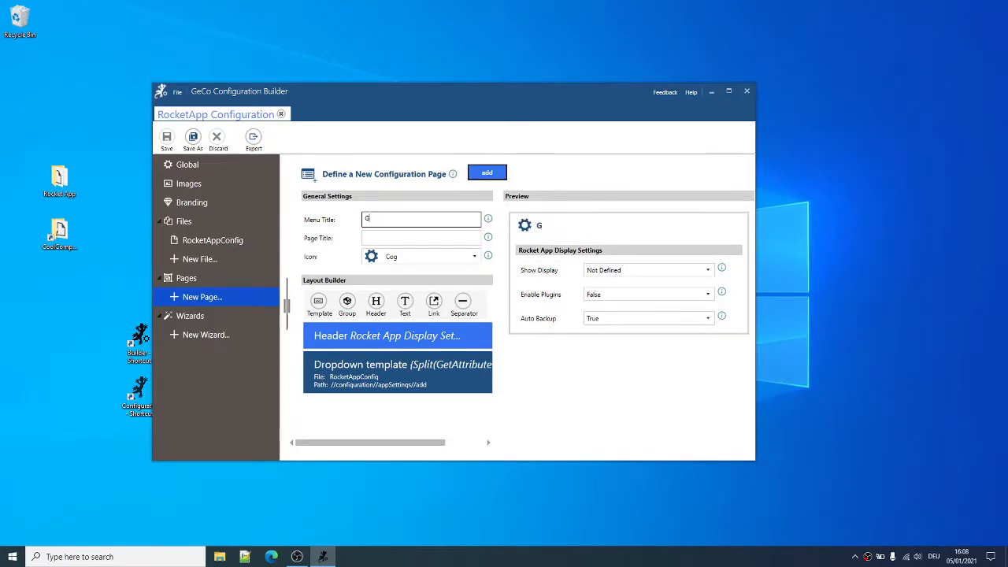
{"action": "type", "text": "eneral Settings"}
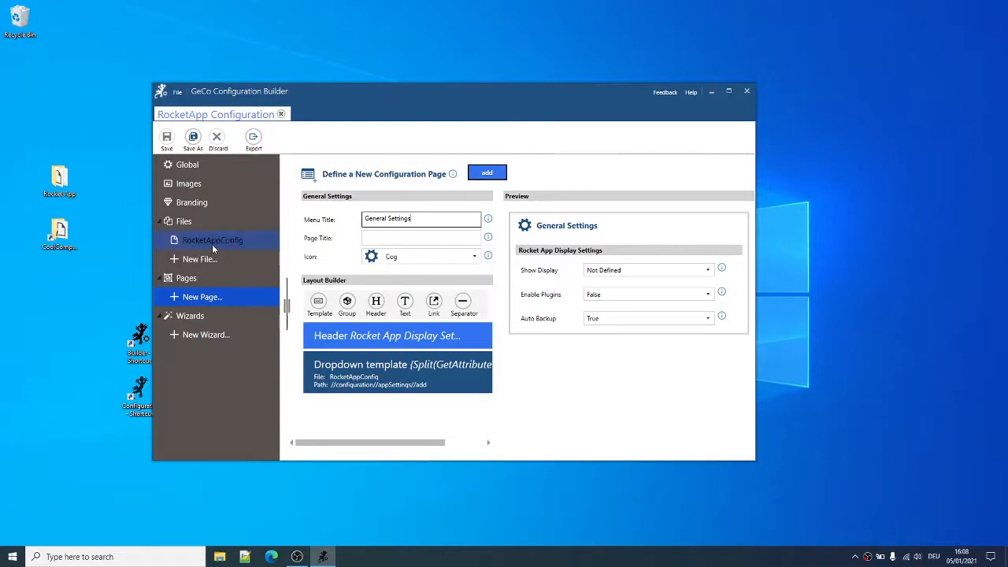
Give the page the Speedometer icon and add it to the project, leaving the page title empty
{"action": "left_click", "coordinate": [387, 236]}
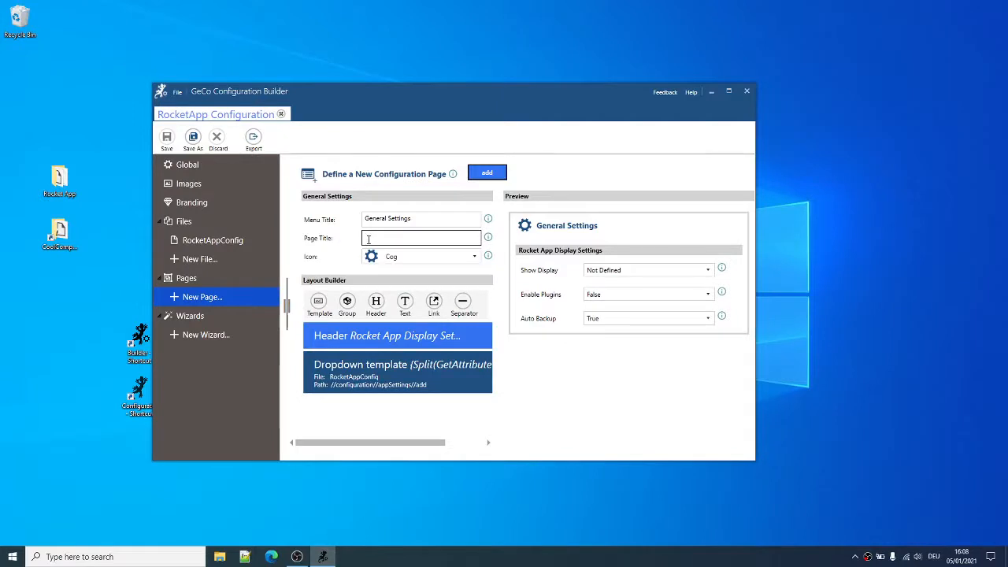
{"action": "left_click", "coordinate": [476, 259]}
{"action": "left_click_drag", "start_coordinate": [477, 329], "coordinate": [477, 419]}
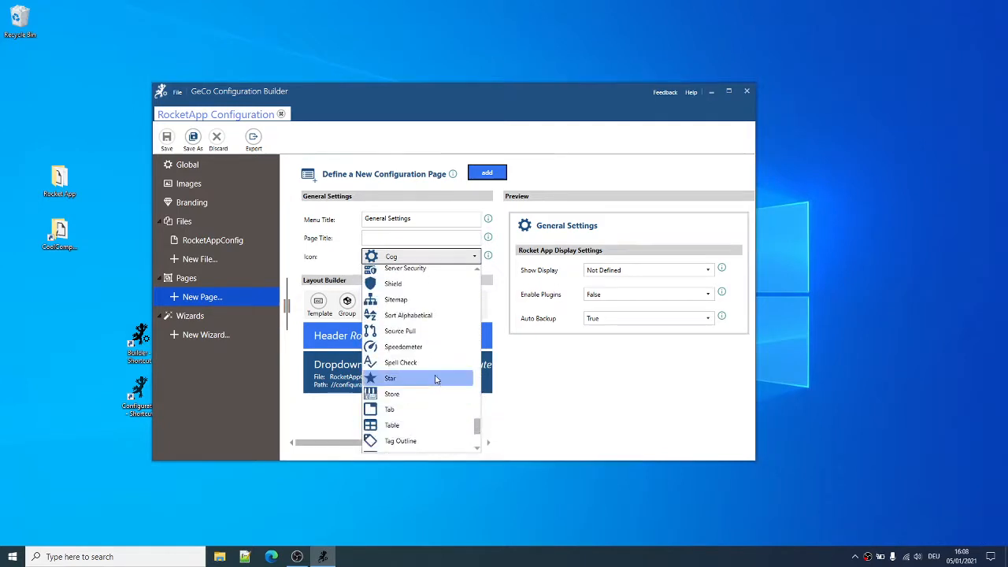
{"action": "left_click", "coordinate": [427, 347]}
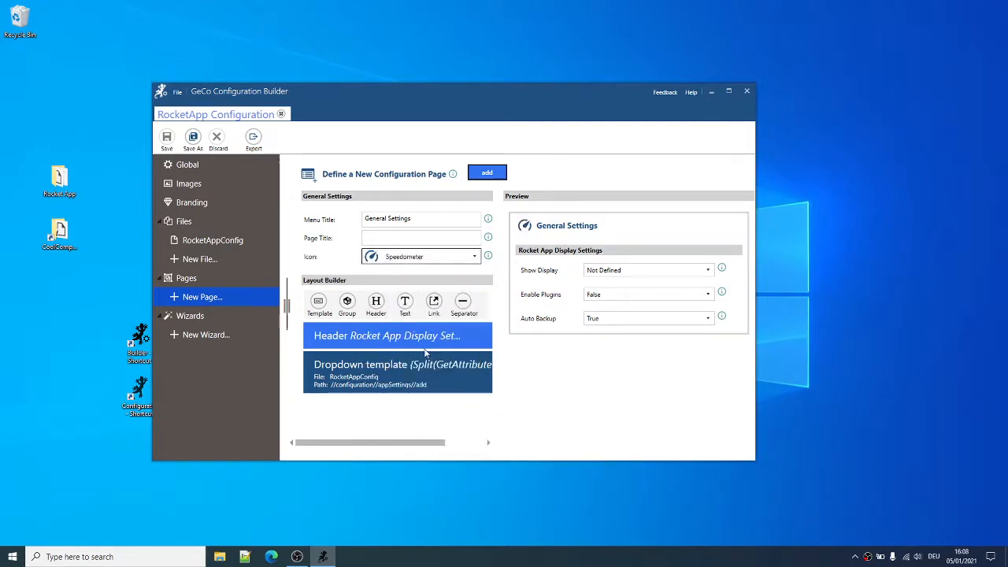
{"action": "left_click", "coordinate": [488, 180]}
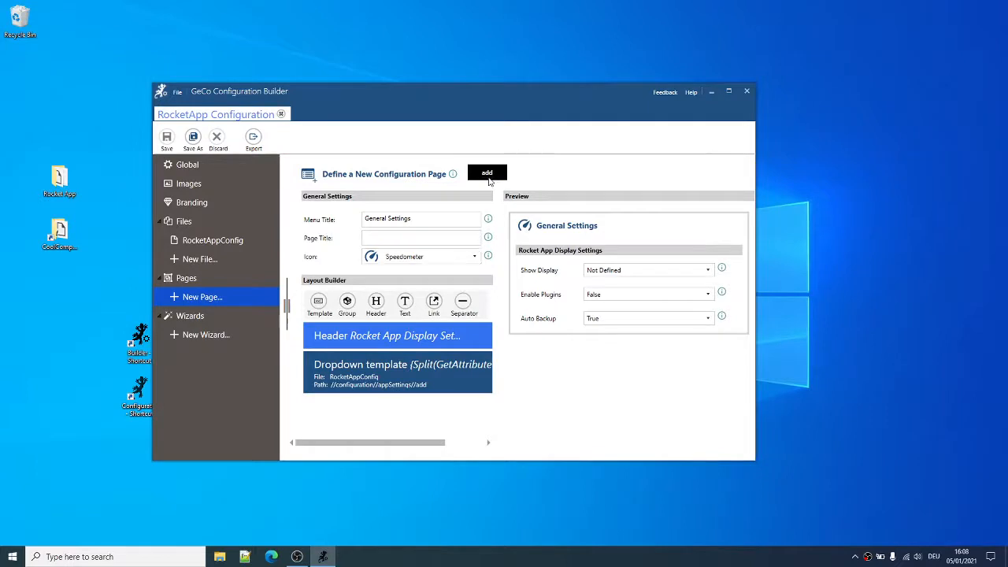
Save the project and export it as a GeCo file named RocketApp in the Rocket App folder
{"action": "left_click", "coordinate": [167, 139]}
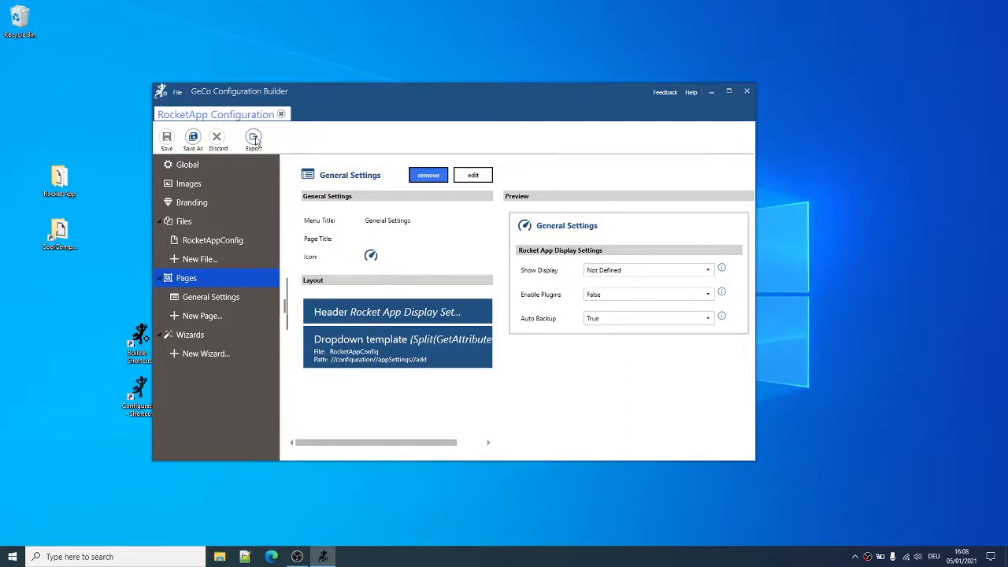
{"action": "left_click", "coordinate": [254, 140]}
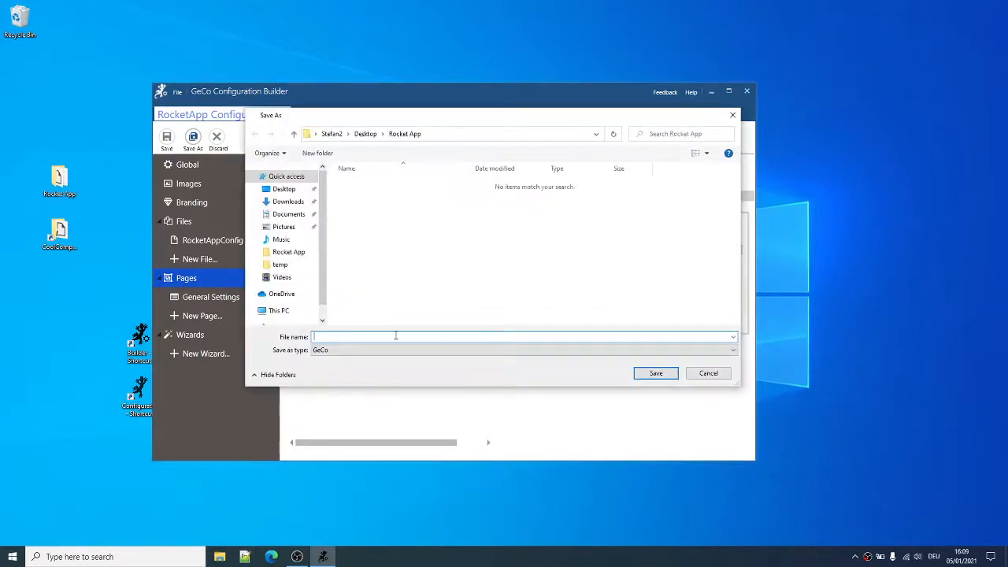
{"action": "type", "text": "RocketAp"}
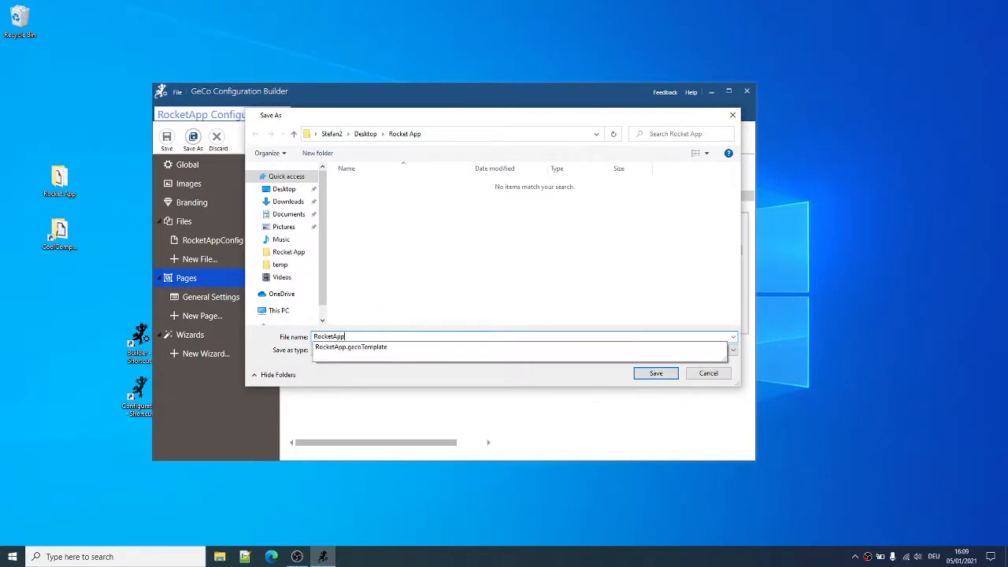
{"action": "type", "text": "p"}
{"action": "left_click", "coordinate": [655, 373]}
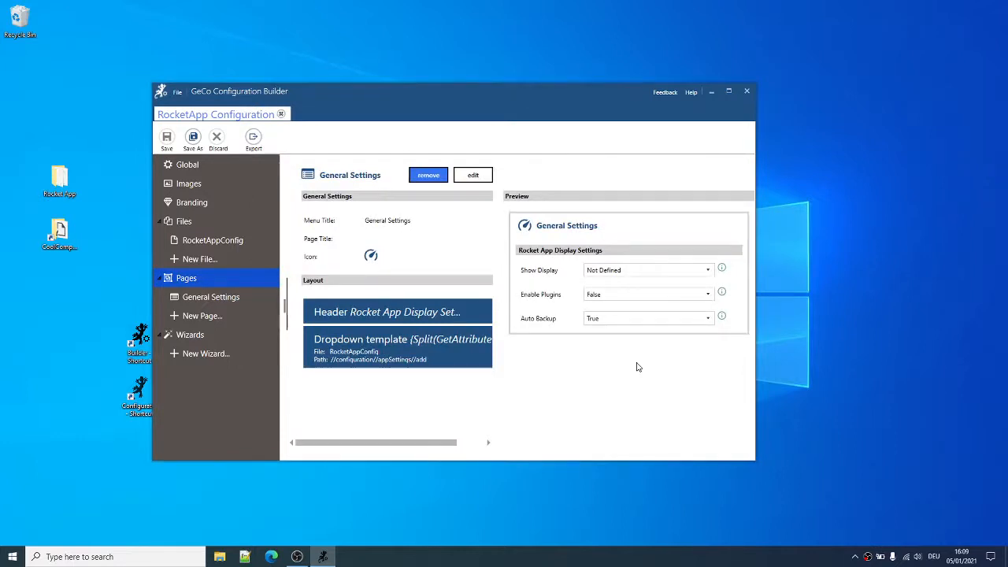
Close the GeCo Configuration Builder and switch to the GeCo Configurator, moving its window clear of the desktop folders
{"action": "left_click", "coordinate": [748, 92]}
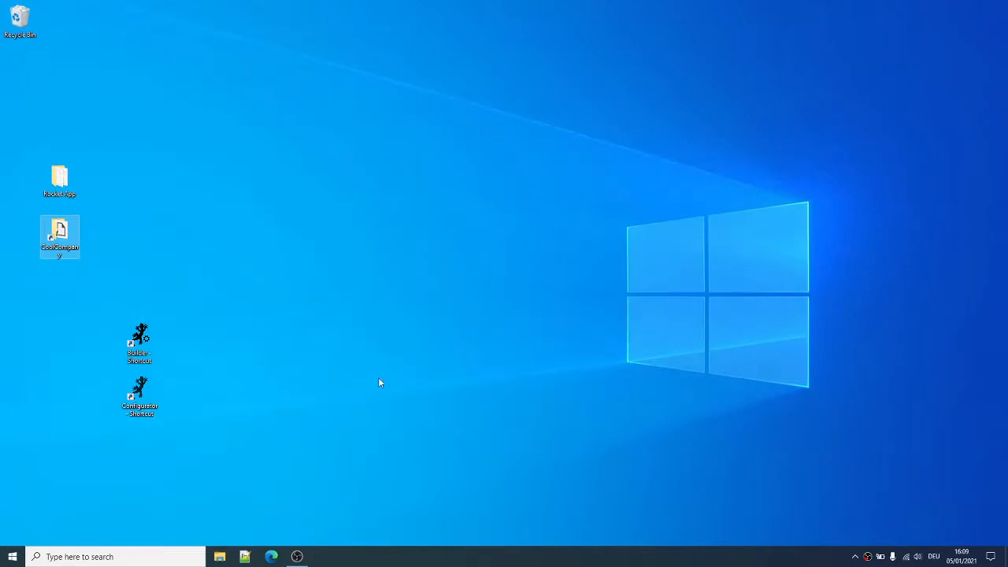
{"action": "left_click", "coordinate": [145, 403]}
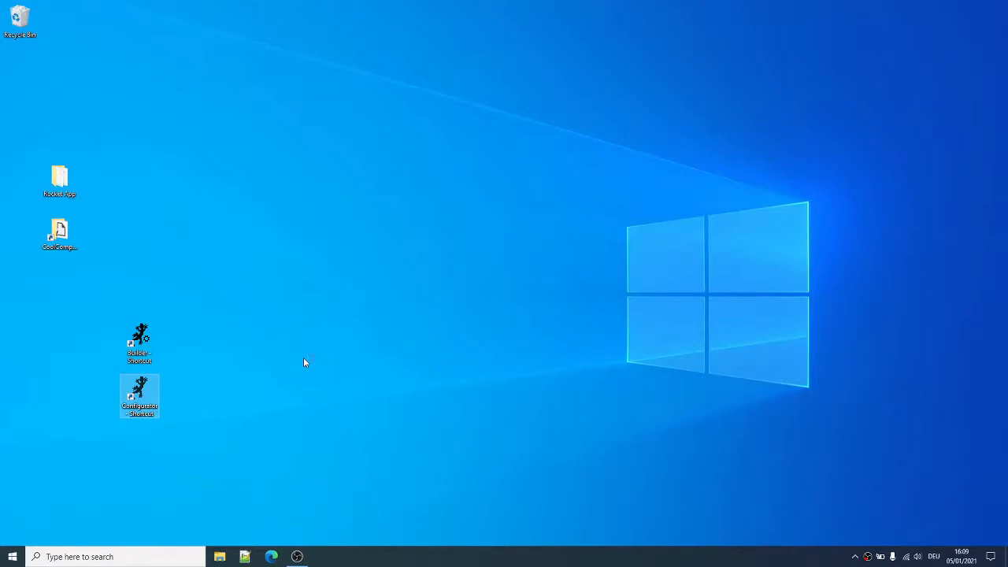
{"action": "key", "text": "Return"}
{"action": "left_click_drag", "start_coordinate": [344, 95], "coordinate": [492, 91]}
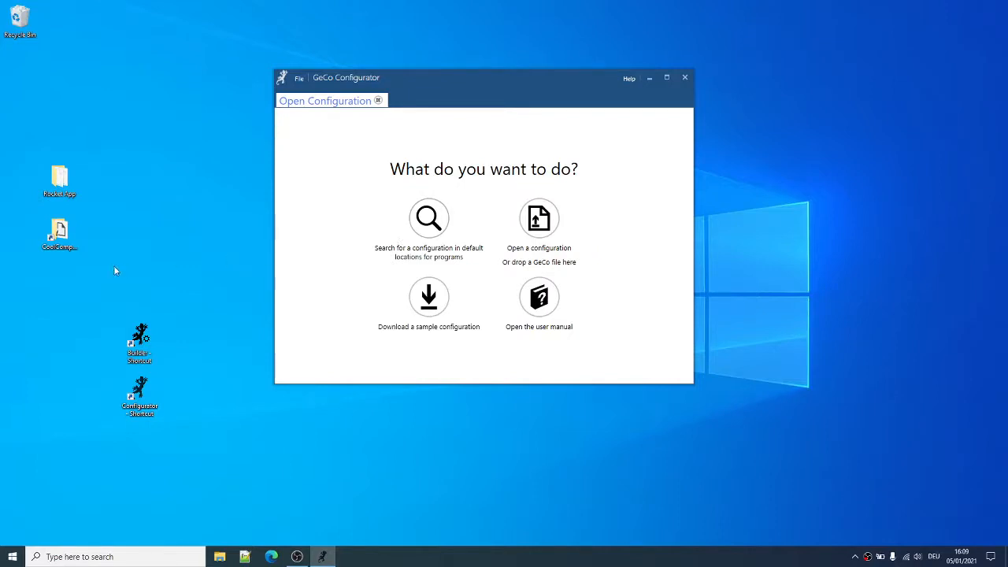
{"action": "left_click", "coordinate": [59, 231]}
{"action": "double_click", "coordinate": [59, 231]}
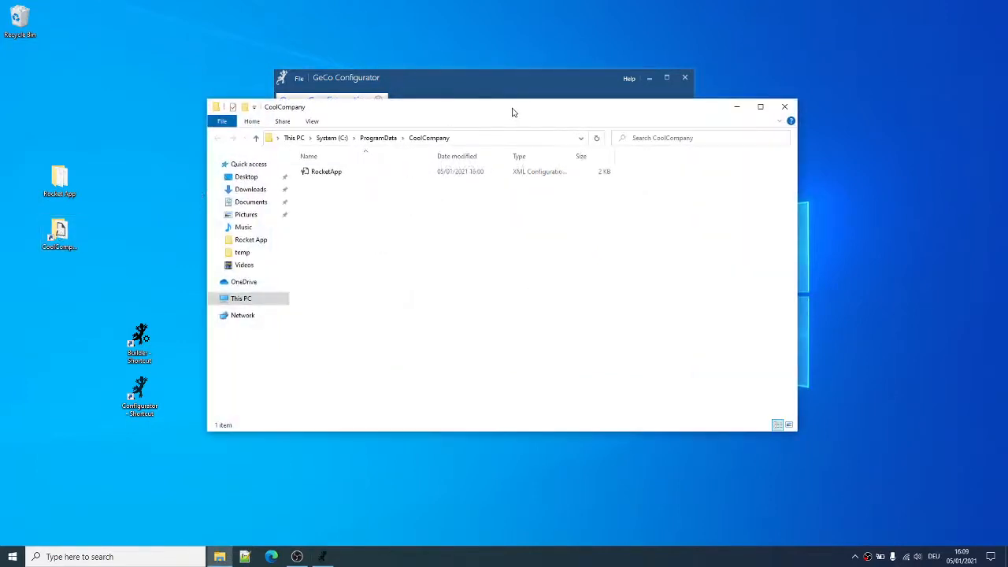
{"action": "left_click", "coordinate": [784, 106]}
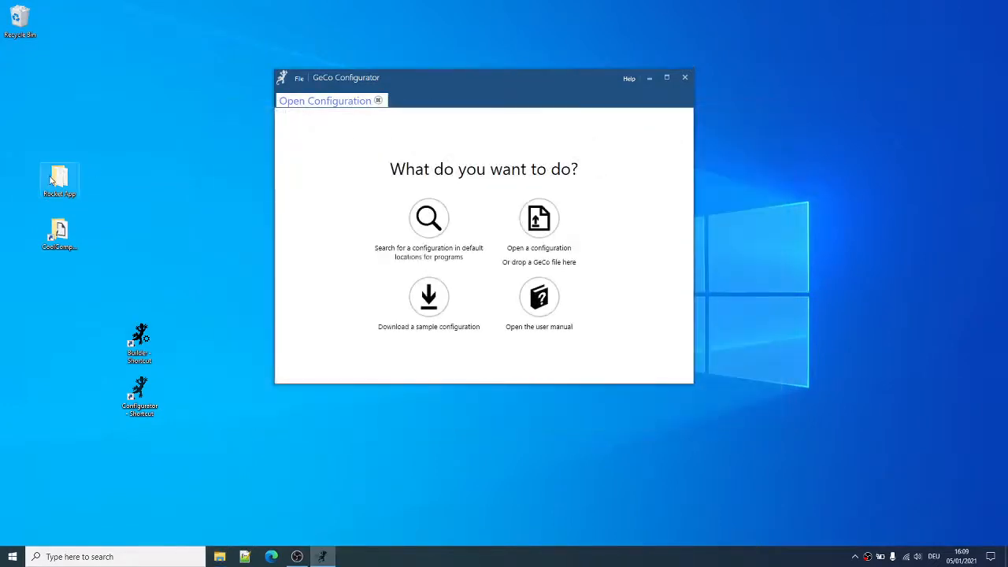
Load RocketApp.geco from the desktop's Rocket App folder into the GeCo Configurator and close the folder window
{"action": "double_click", "coordinate": [60, 181]}
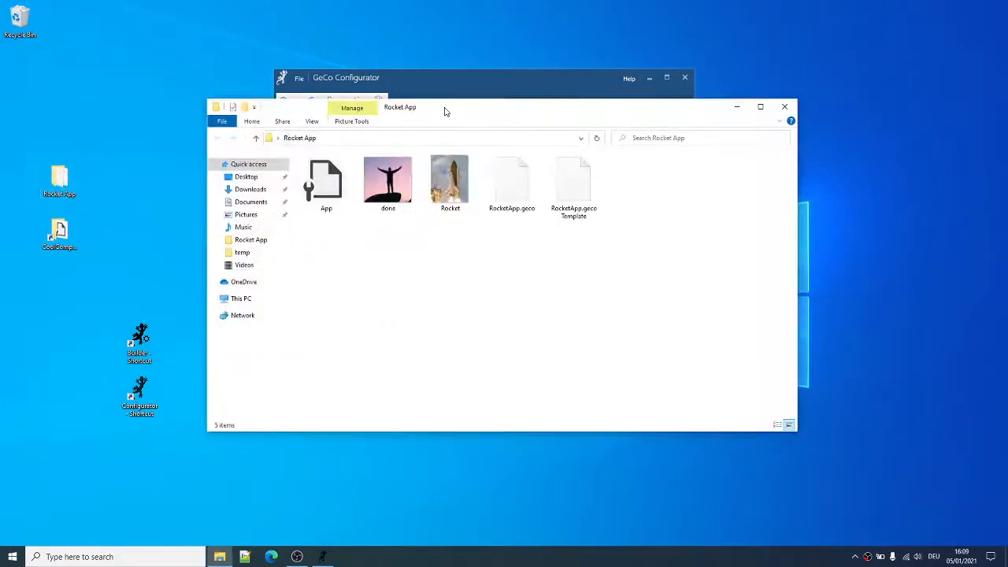
{"action": "left_click_drag", "start_coordinate": [445, 109], "coordinate": [339, 233]}
{"action": "left_click_drag", "start_coordinate": [394, 298], "coordinate": [431, 218]}
{"action": "left_click", "coordinate": [678, 230]}
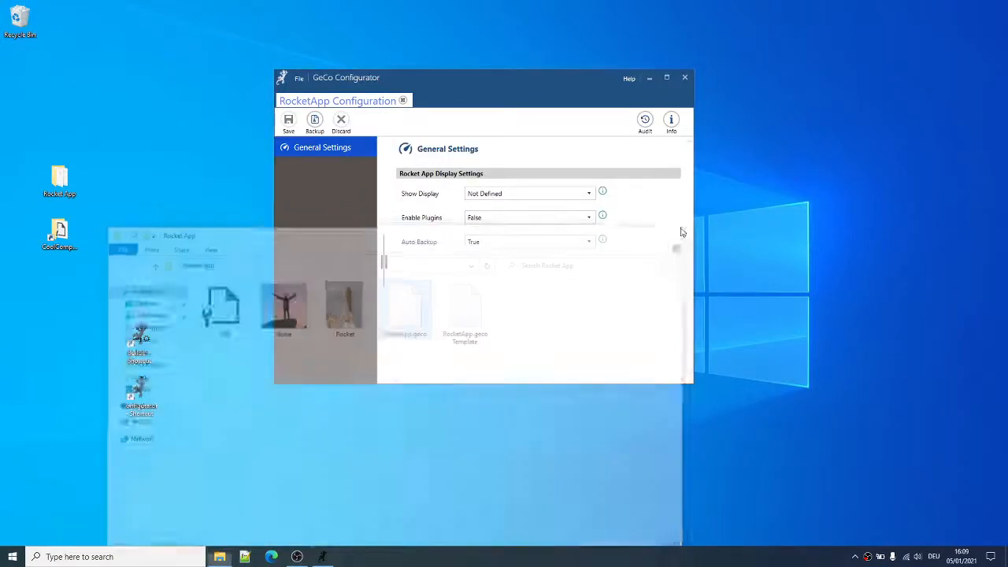
Set Enable Plugins to Extra Setting on the General Settings page and save the configuration
{"action": "left_click_drag", "start_coordinate": [559, 99], "coordinate": [578, 96]}
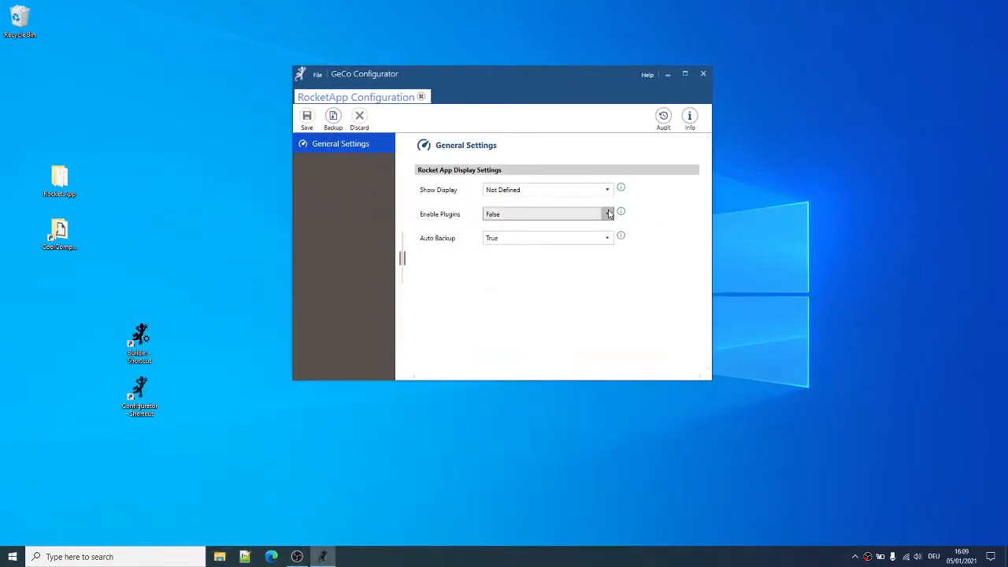
{"action": "left_click", "coordinate": [608, 214]}
{"action": "left_click", "coordinate": [577, 263]}
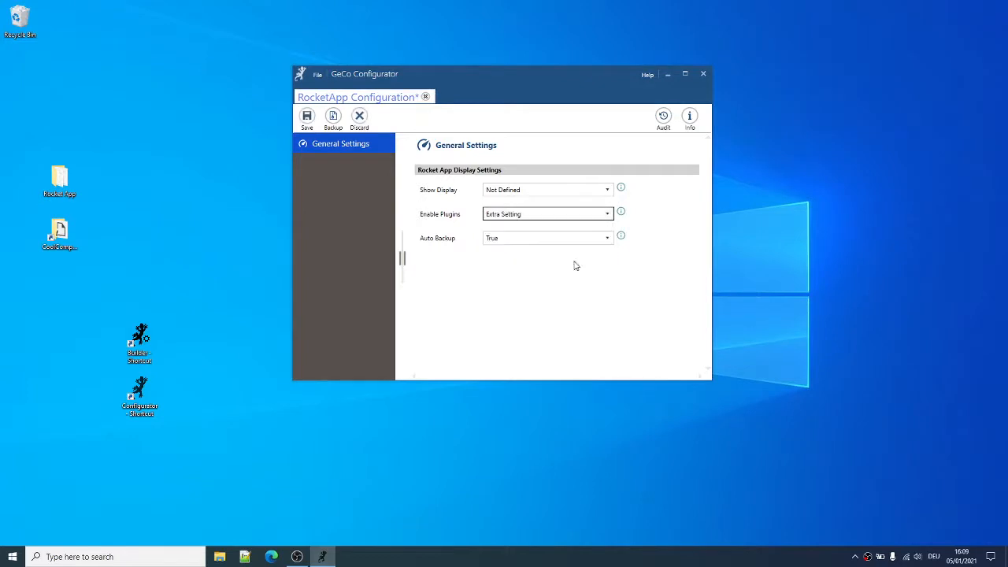
{"action": "left_click", "coordinate": [307, 118]}
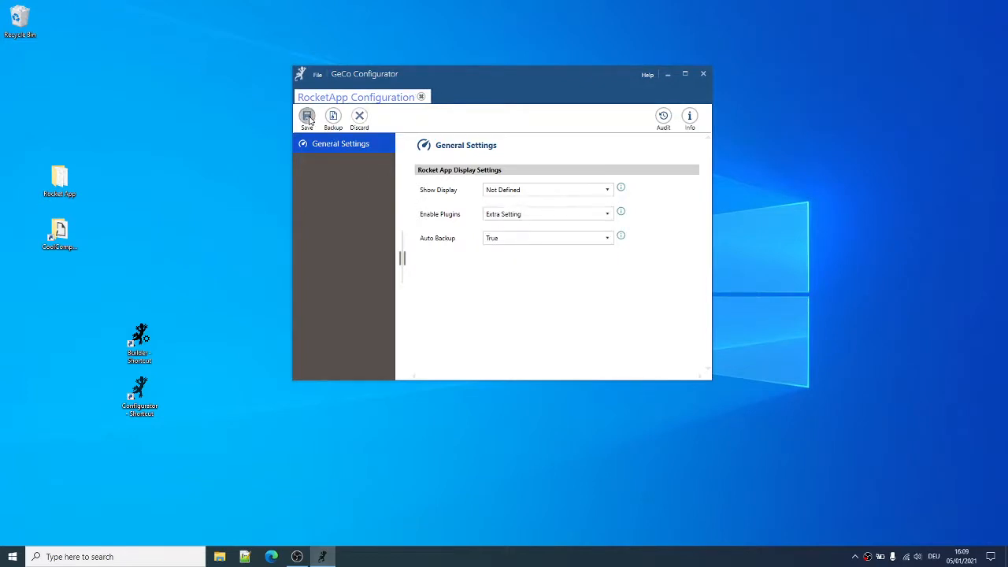
Review the configuration's audit trail and its application info, closing each dialog
{"action": "left_click", "coordinate": [662, 117]}
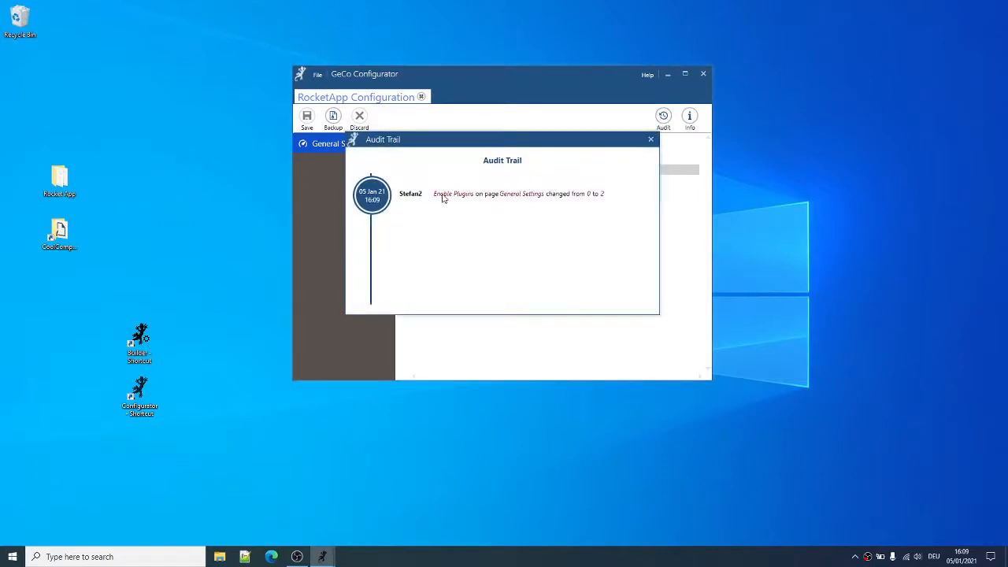
{"action": "left_click", "coordinate": [650, 139]}
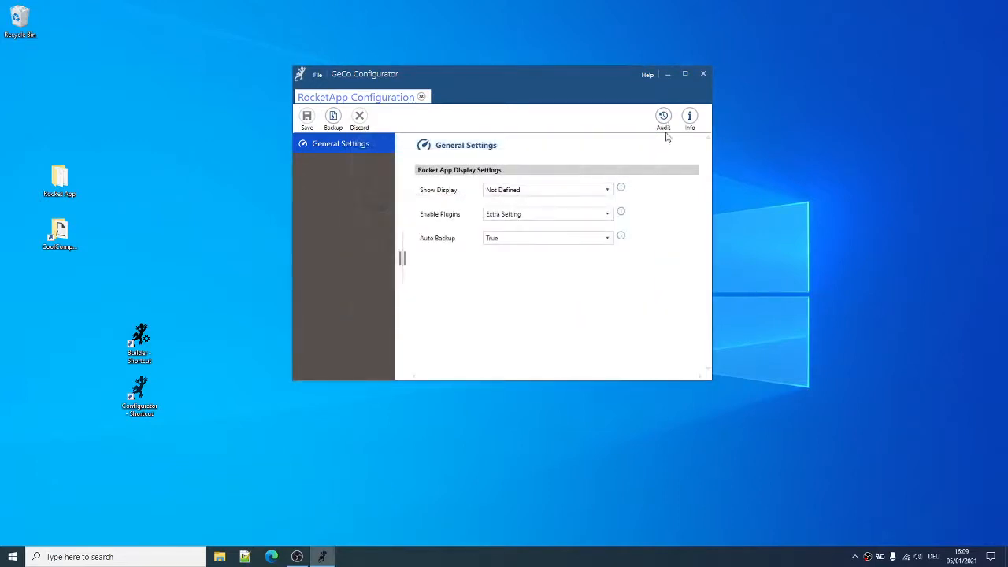
{"action": "left_click", "coordinate": [690, 117]}
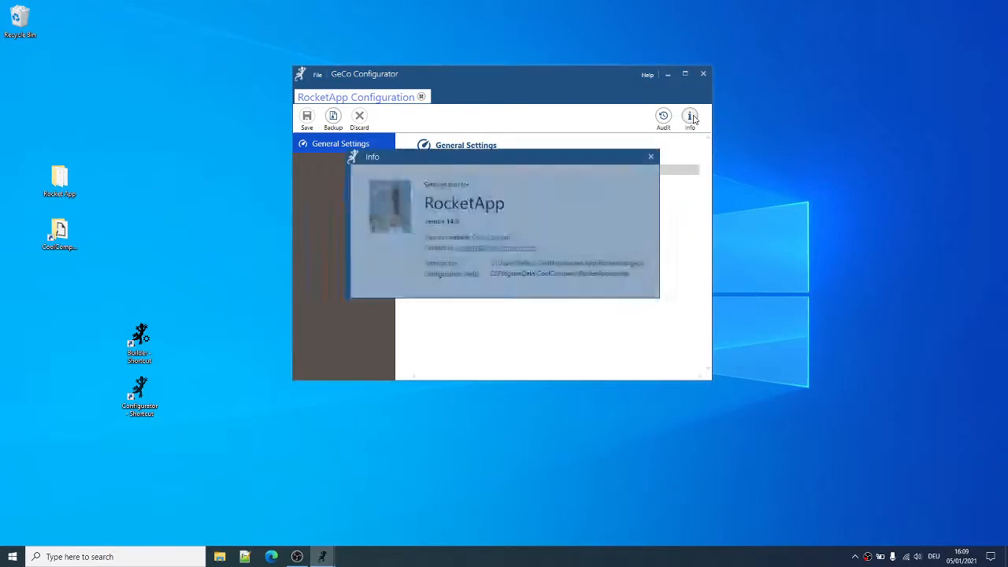
{"action": "left_click", "coordinate": [651, 158]}
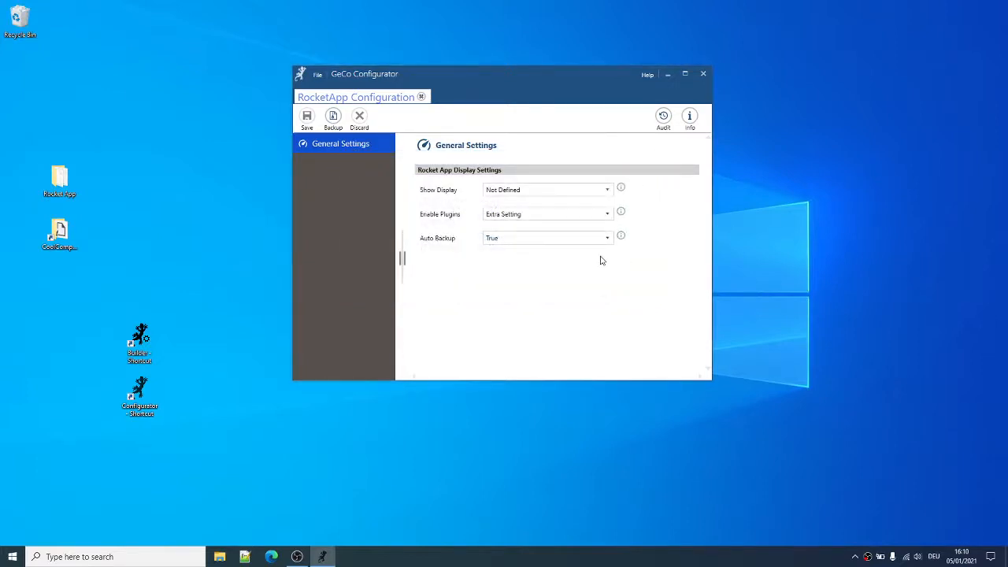